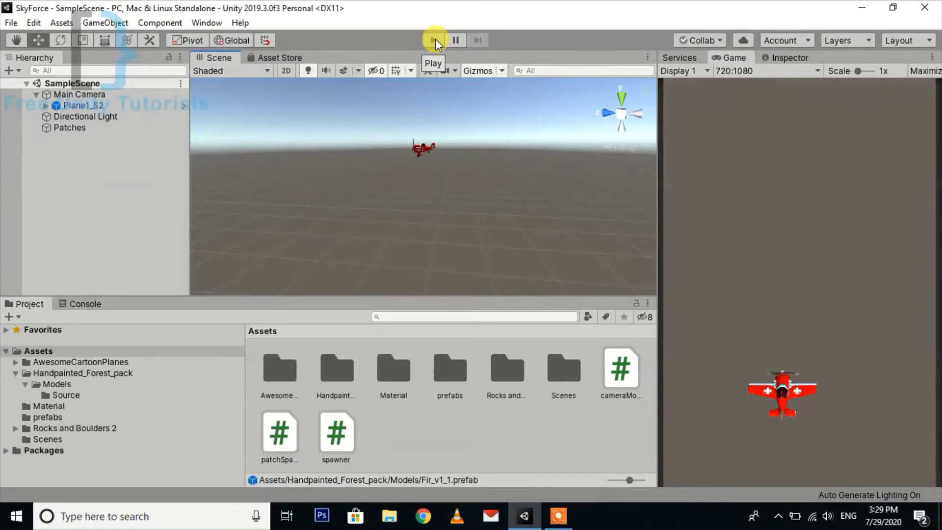
After a brief test run, open the SkyForce Tutorial project from the Unity Hub project list
left_click(434, 39)
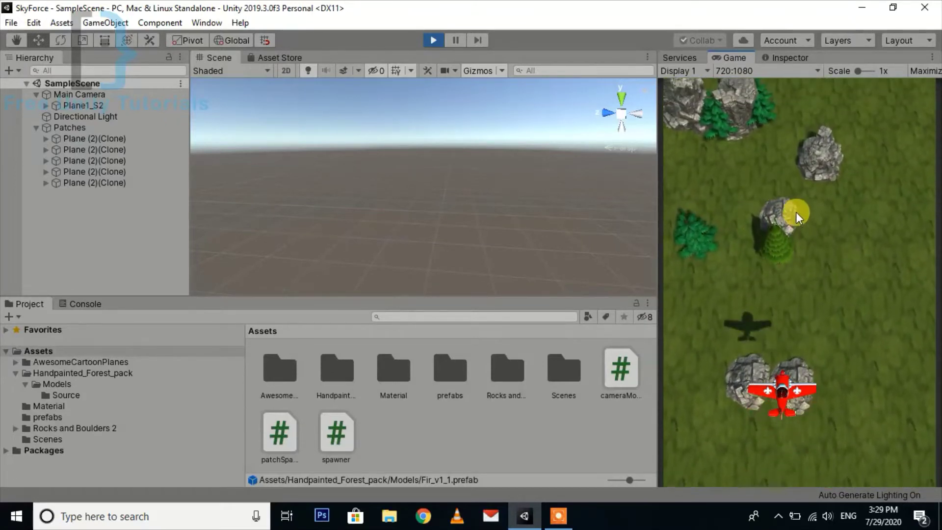
left_click(432, 42)
left_click(11, 22)
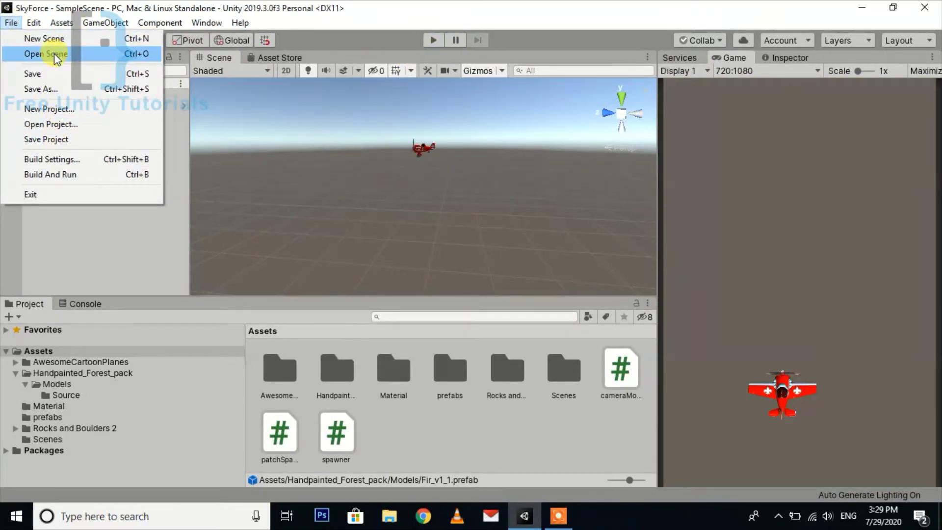
left_click(49, 124)
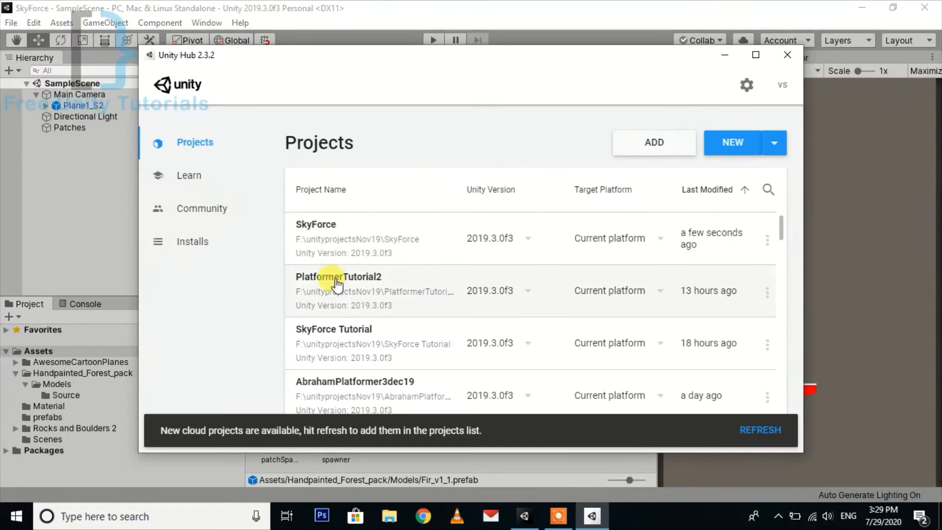
left_click(333, 343)
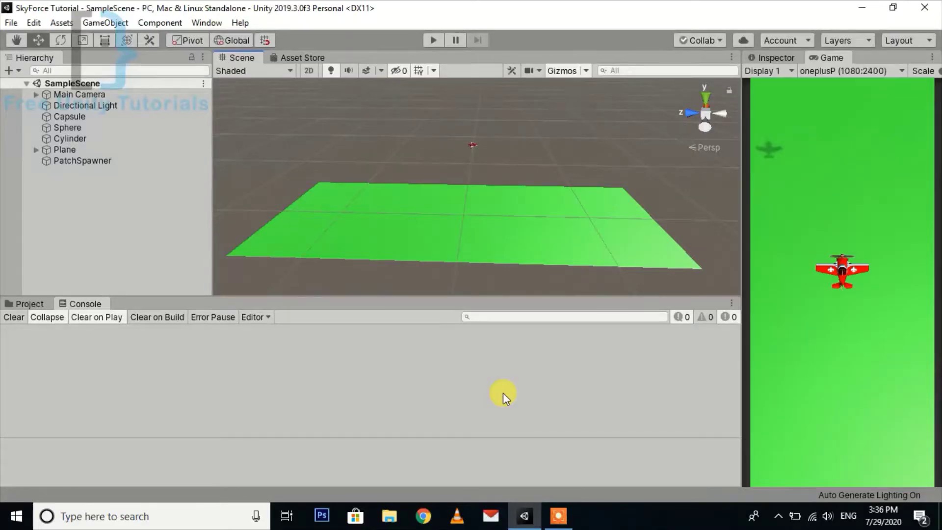
Pan the scene, then switch to the Asset Store and maximize it to fill the editor
middle_click_drag(524, 118, 504, 173)
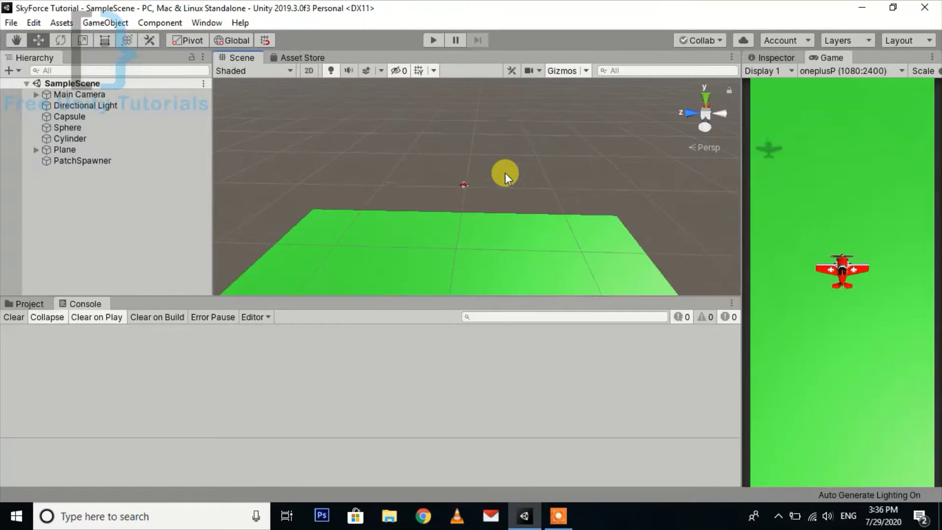
left_click(305, 59)
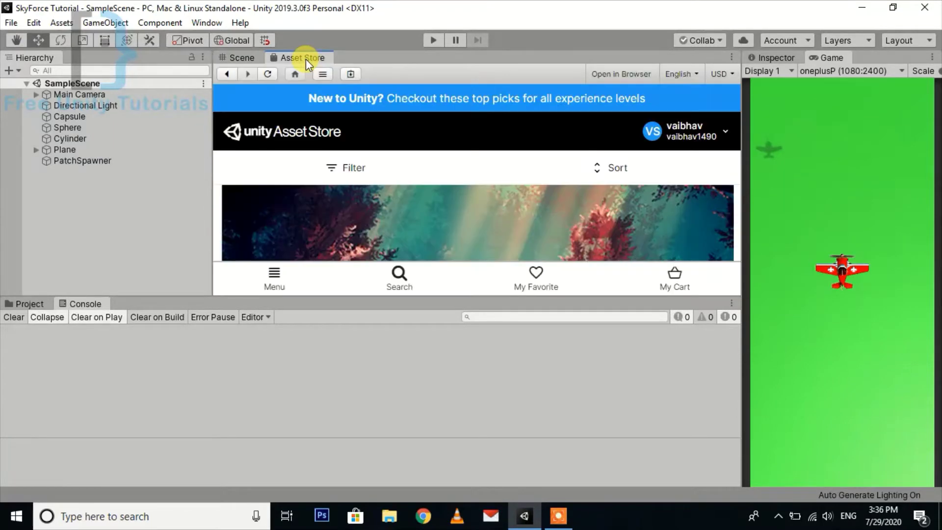
left_click(729, 58)
left_click(762, 90)
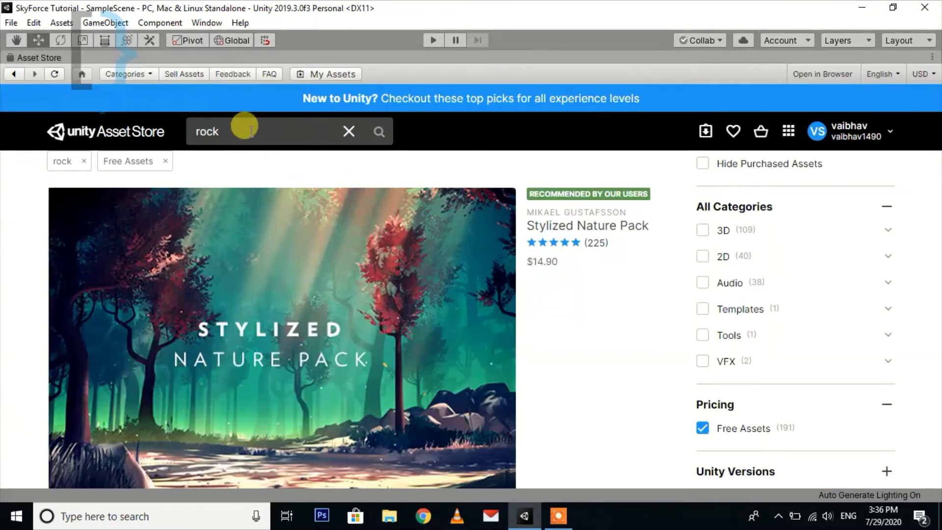
Scroll the rock results and open the Rock and Boulders 2 product page
left_click(249, 131)
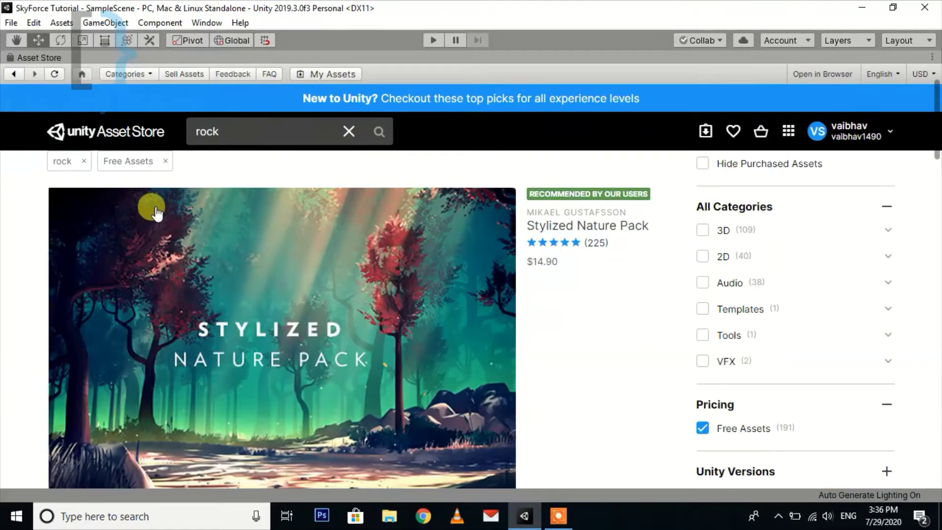
scroll(33, 261, "down", 2)
scroll(34, 260, "down", 4)
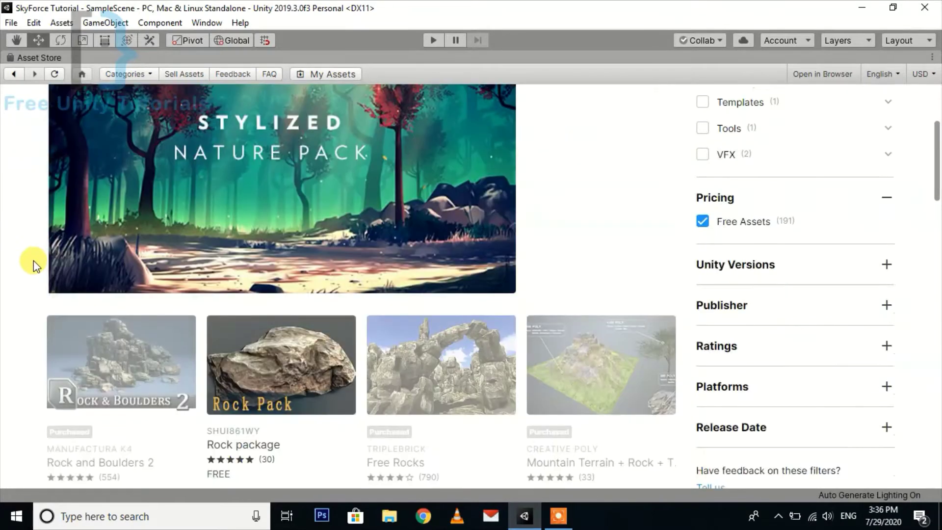
scroll(33, 260, "down", 2)
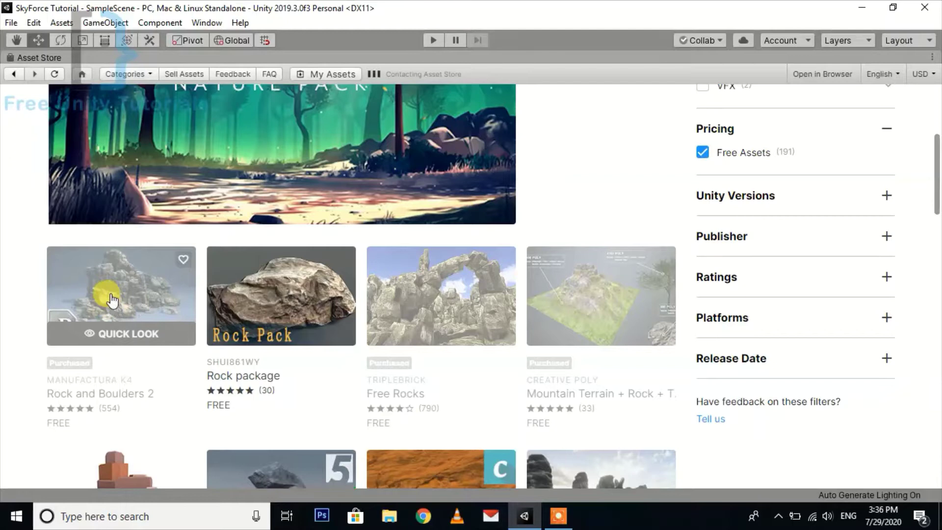
mouse_move(440, 365)
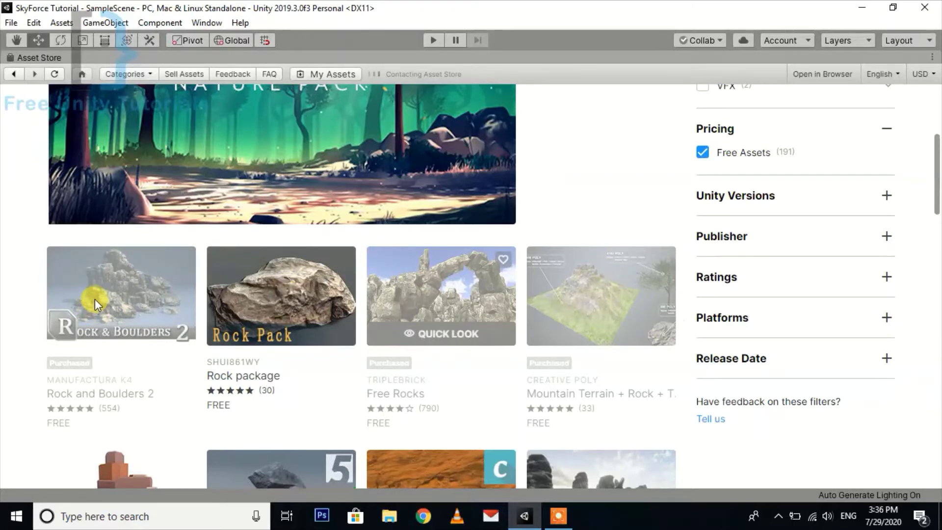
left_click(95, 299)
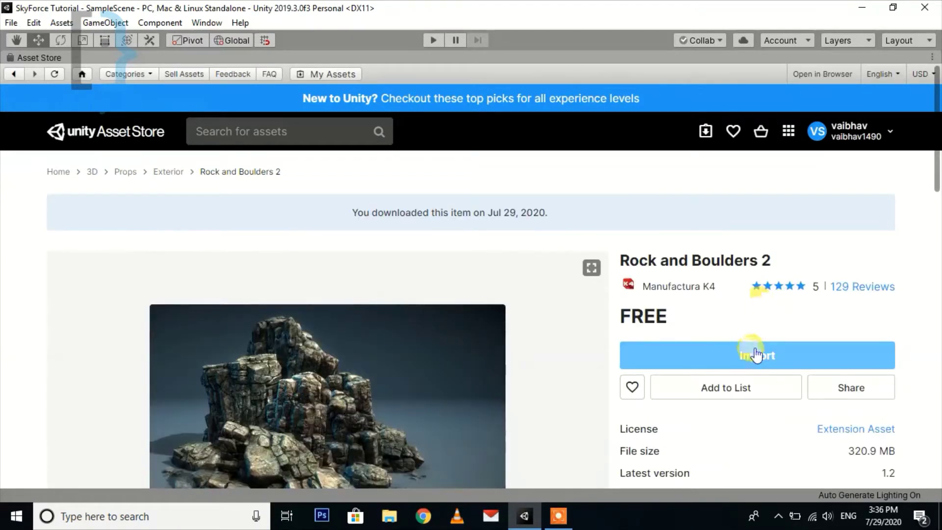
Start importing Rock and Boulders 2 to list its package files
left_click(756, 357)
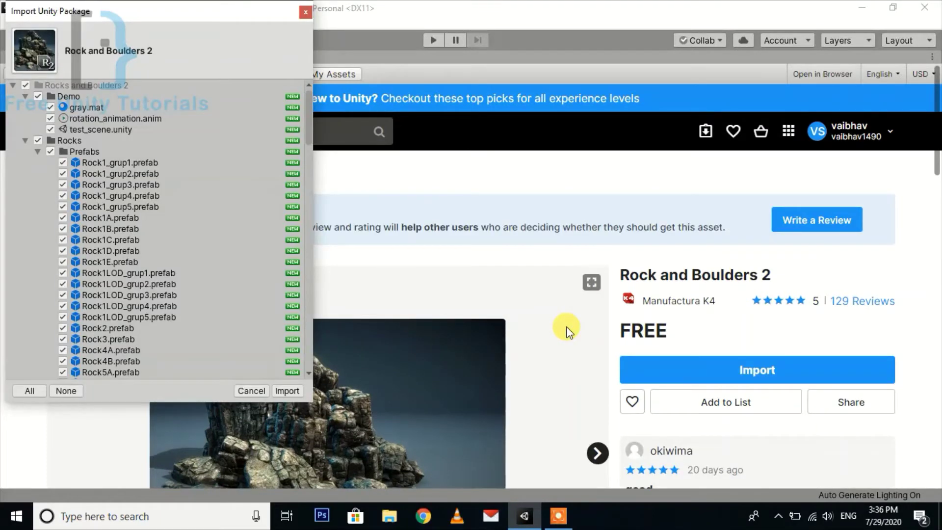
Confirm importing all Rock and Boulders 2 files and let the import finish
left_click(289, 390)
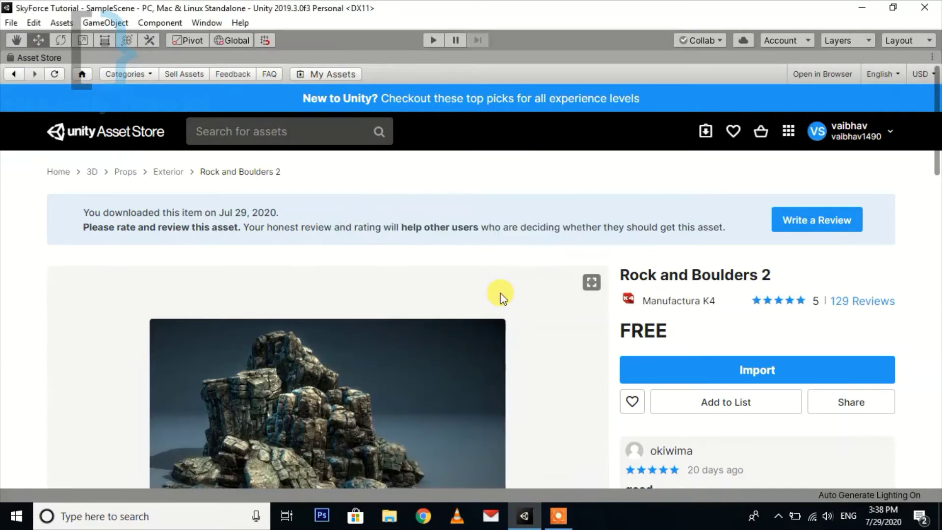
Search the Asset Store for 'top down' and limit results to free assets
left_click(225, 131)
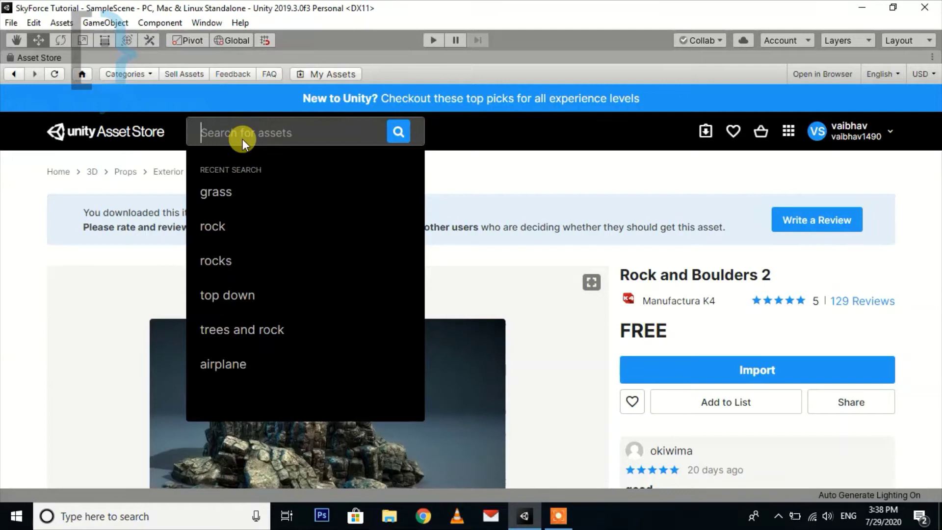
type("t")
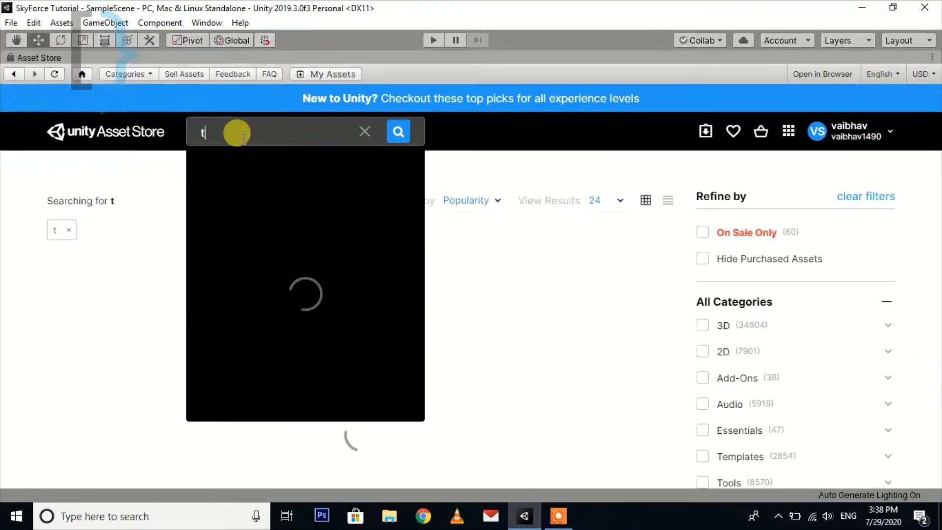
type("op down")
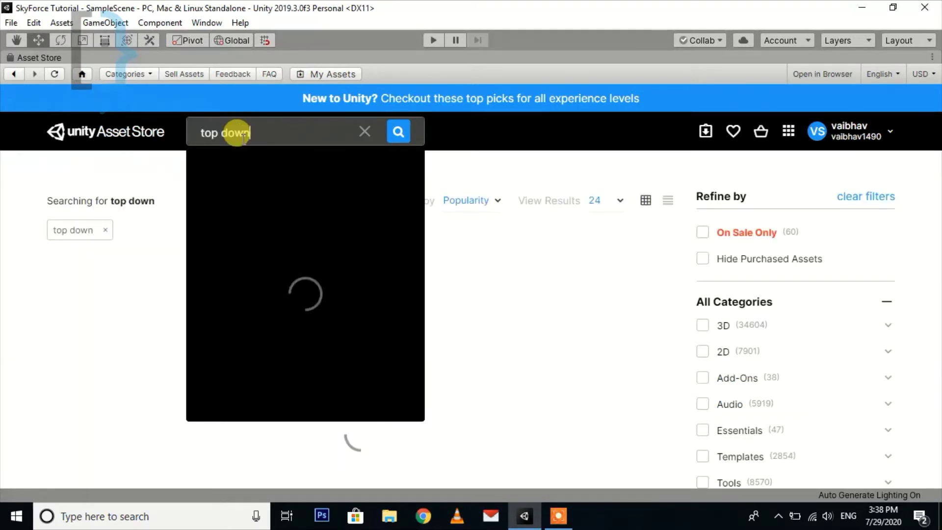
key("Return")
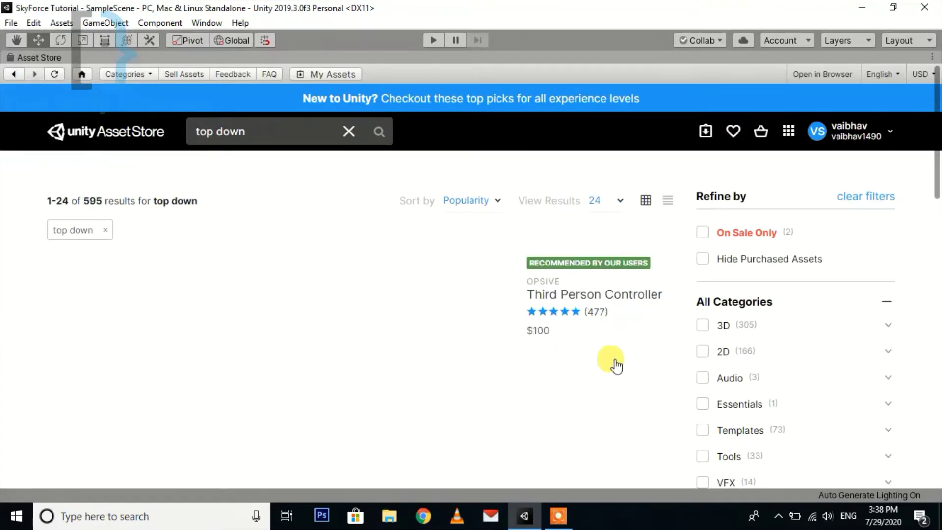
scroll(706, 394, "down", 1)
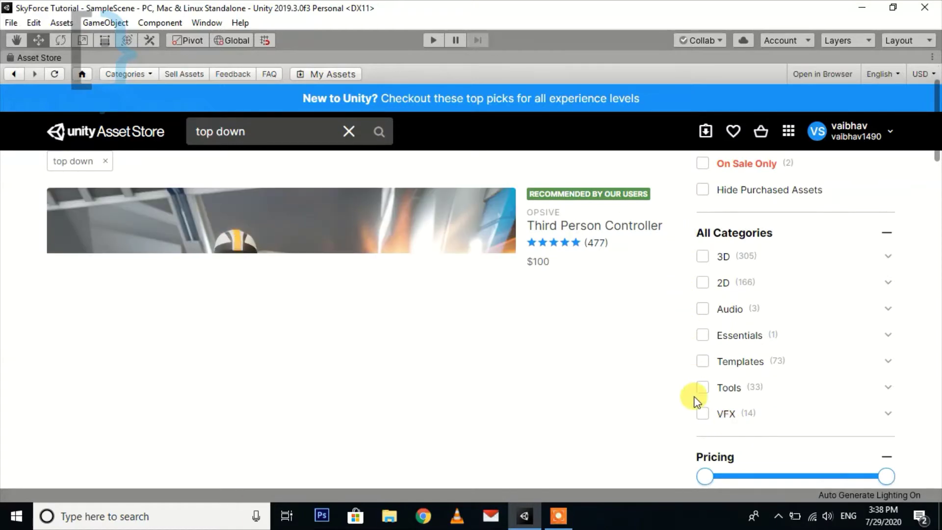
scroll(692, 400, "down", 2)
left_click(701, 411)
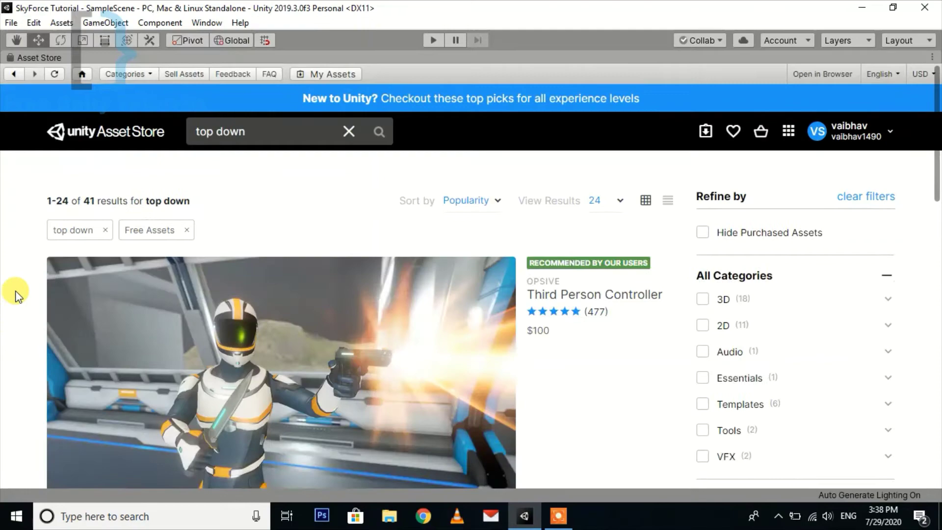
Scroll the free results and open the Handpainted Forest Pack v1.0 page
scroll(17, 295, "down", 2)
scroll(17, 294, "down", 4)
scroll(17, 295, "down", 2)
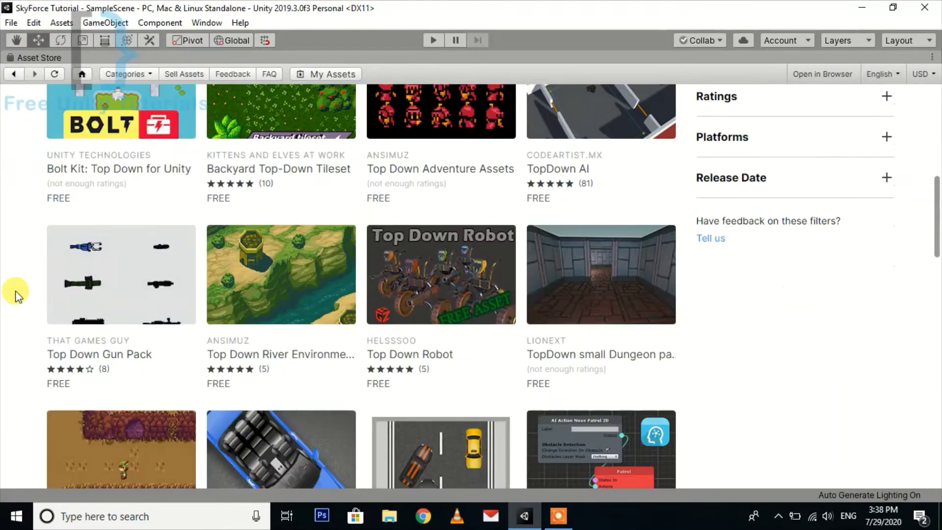
scroll(17, 294, "down", 1)
scroll(17, 294, "down", 3)
scroll(17, 294, "down", 3)
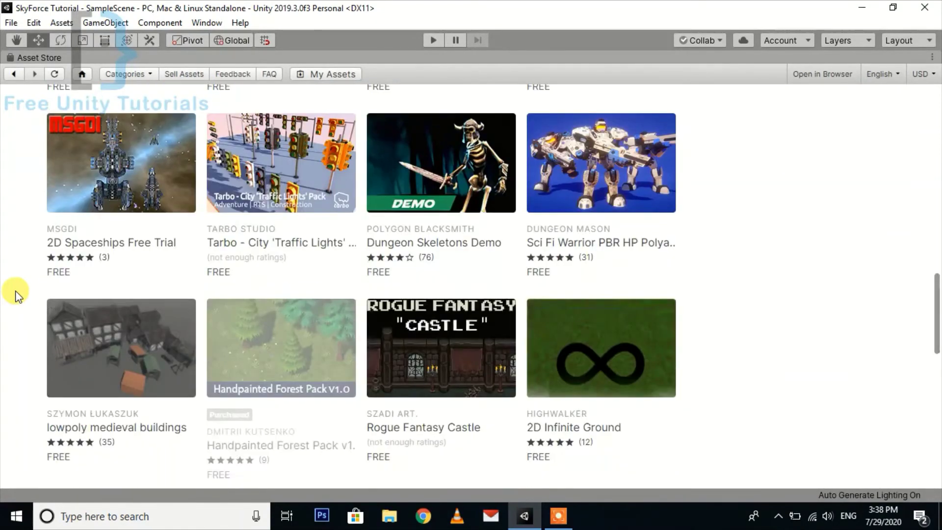
scroll(18, 294, "down", 2)
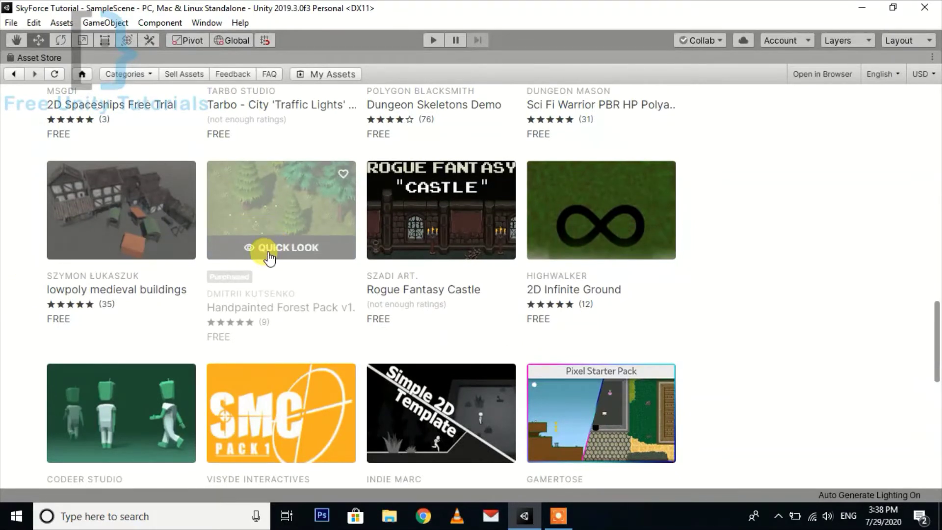
left_click(276, 216)
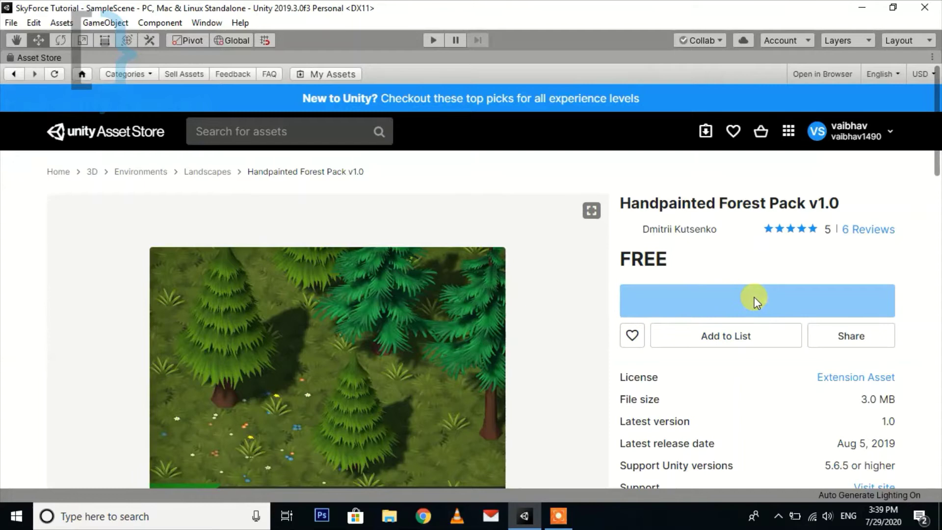
Import all Handpainted Forest Pack files, then un-maximize the Asset Store
left_click(766, 356)
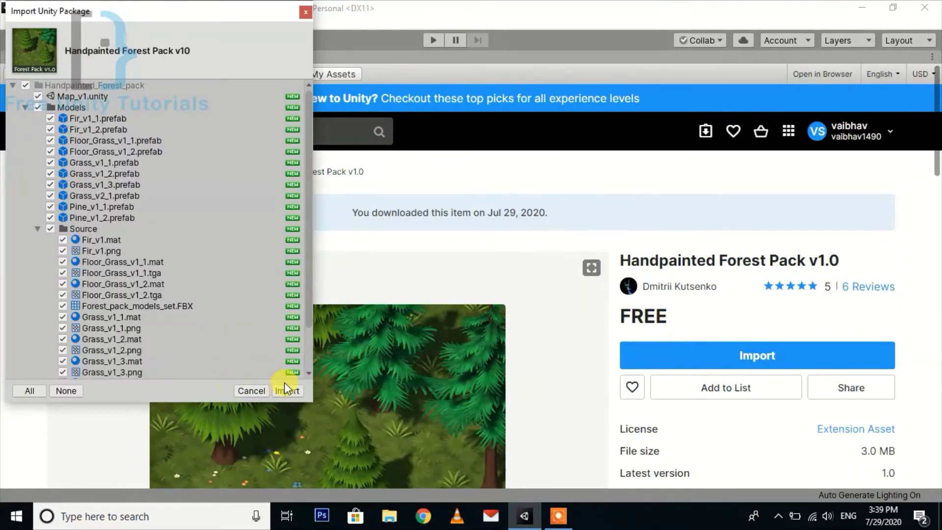
left_click(288, 390)
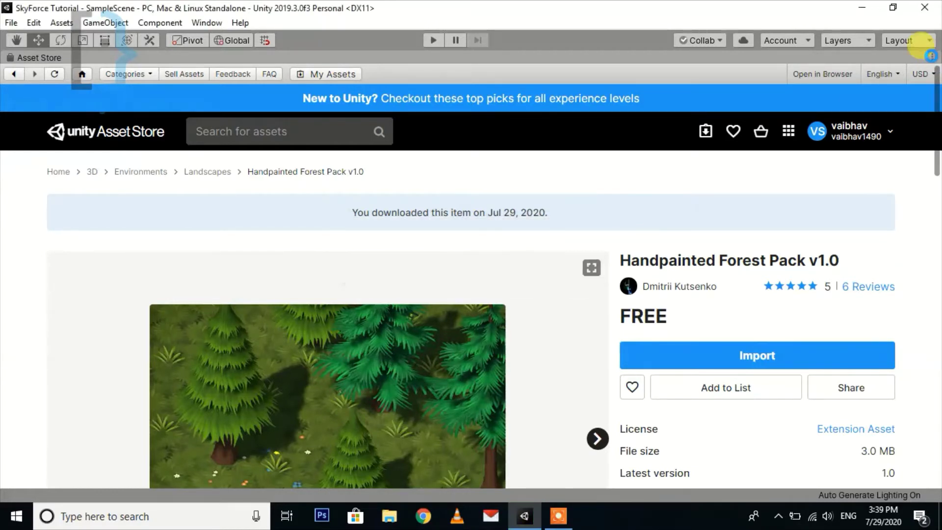
left_click(932, 58)
left_click(810, 91)
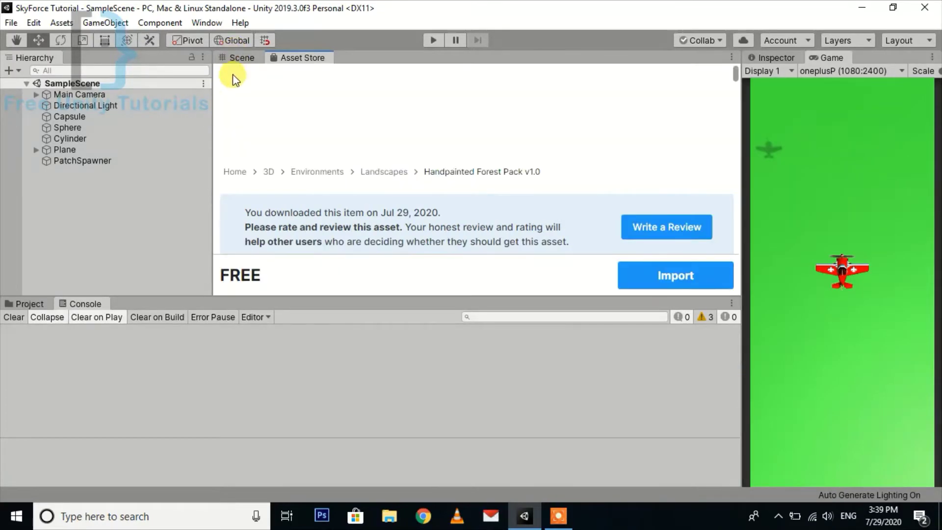
Select the Plane and set its Spawner Objects size to 8
left_click(234, 56)
scroll(390, 242, "down", 2)
scroll(396, 235, "down", 2)
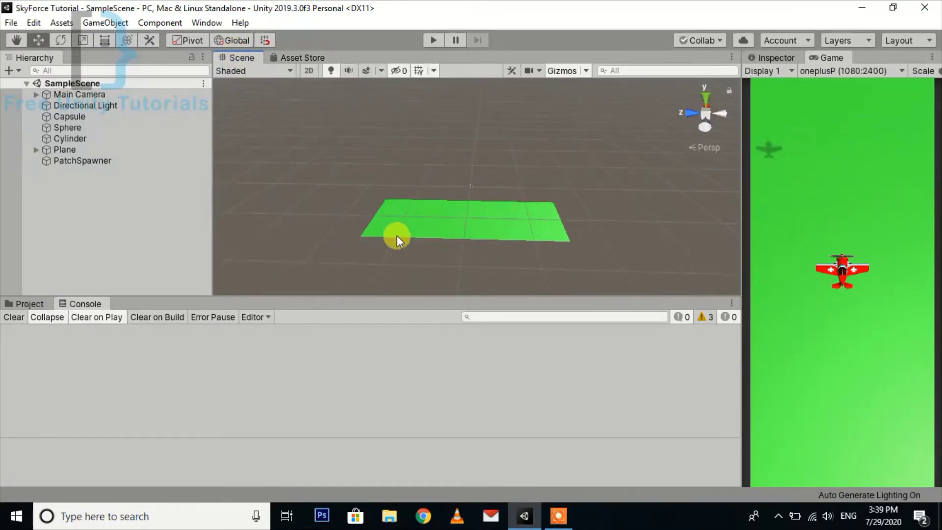
scroll(397, 235, "up", 2)
left_click(54, 150)
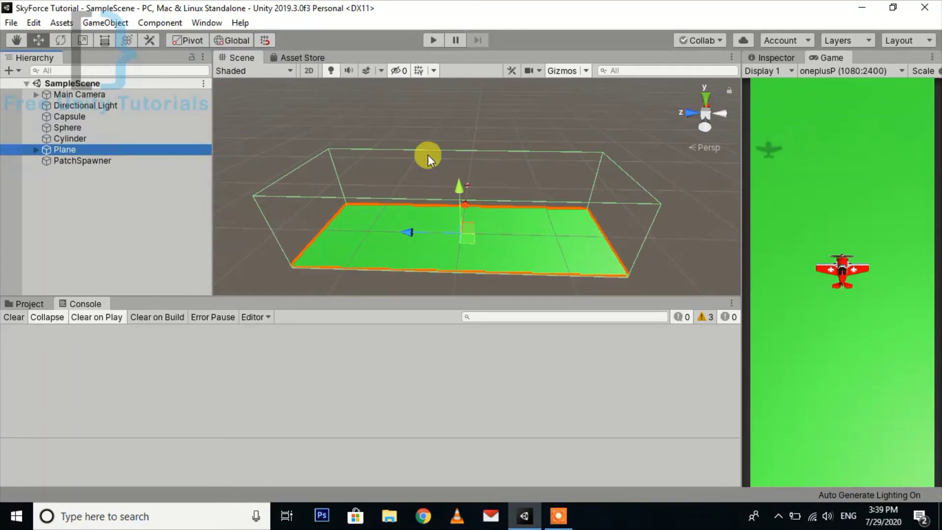
left_click(771, 58)
scroll(795, 390, "down", 5)
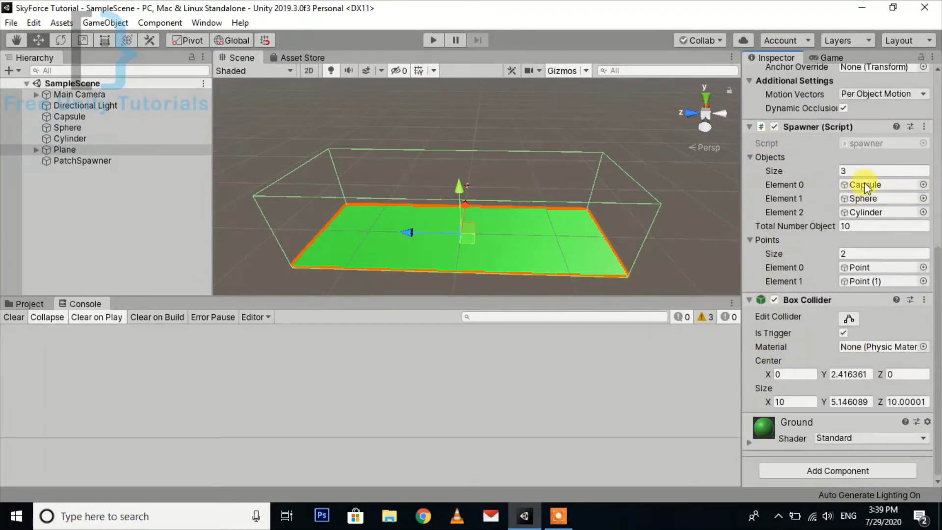
left_click(862, 170)
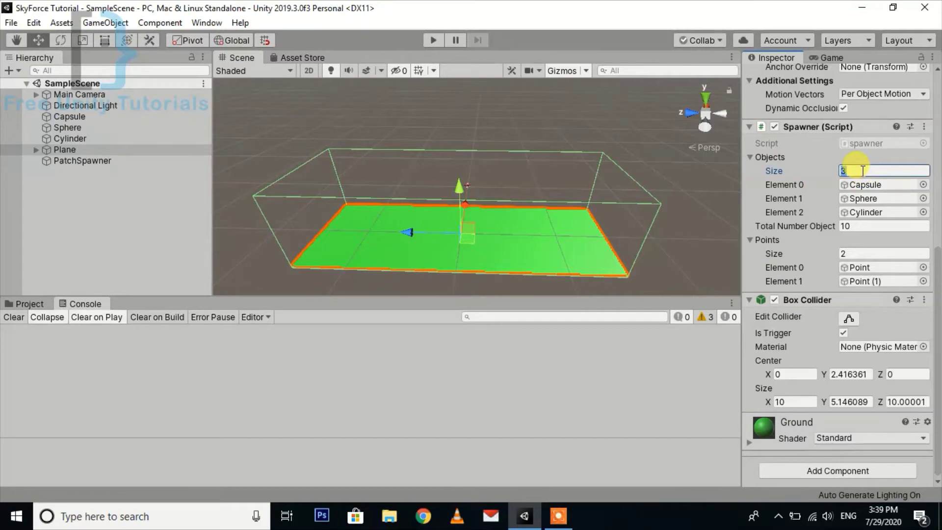
type("8")
key("Return")
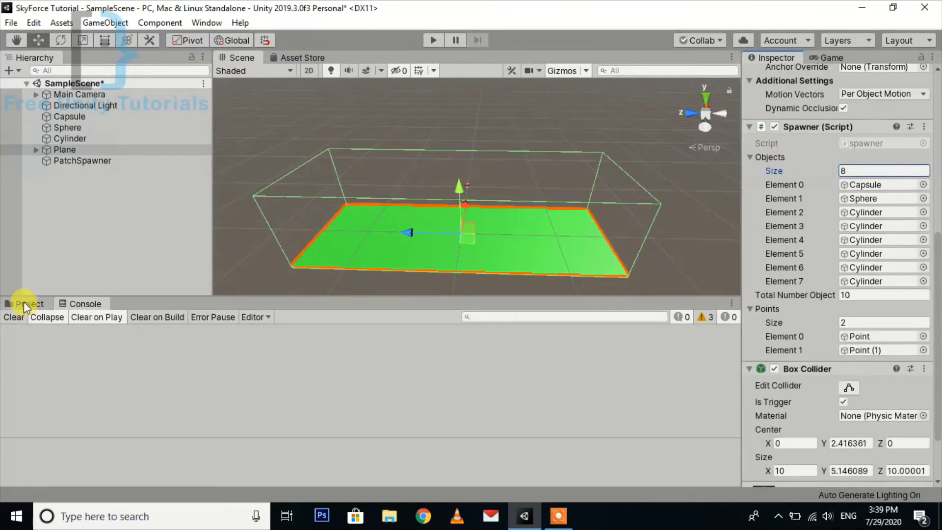
Assign Fir_v1_1, Fir_v1_2, Pine_v1_1 and Pine_v1_2 from the forest pack Models to Elements 0–3
left_click(24, 304)
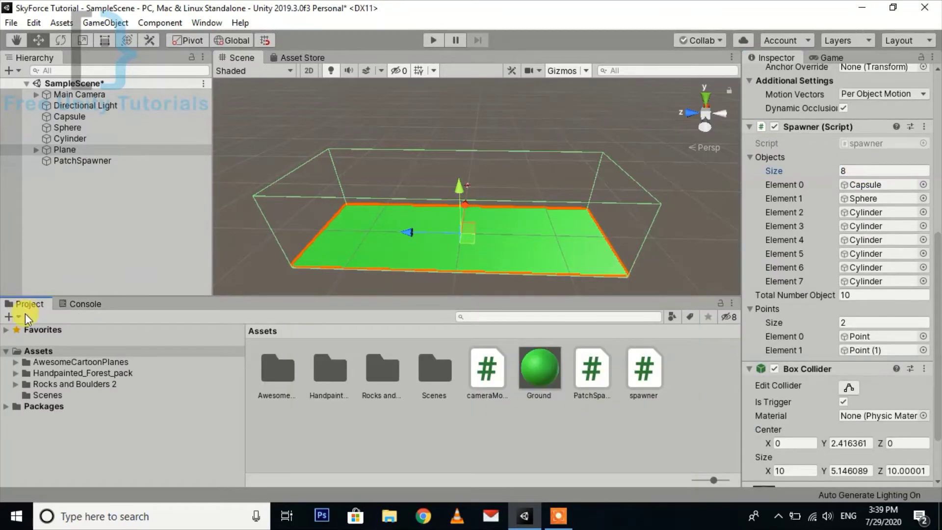
left_click(42, 373)
left_click(14, 373)
left_click(54, 384)
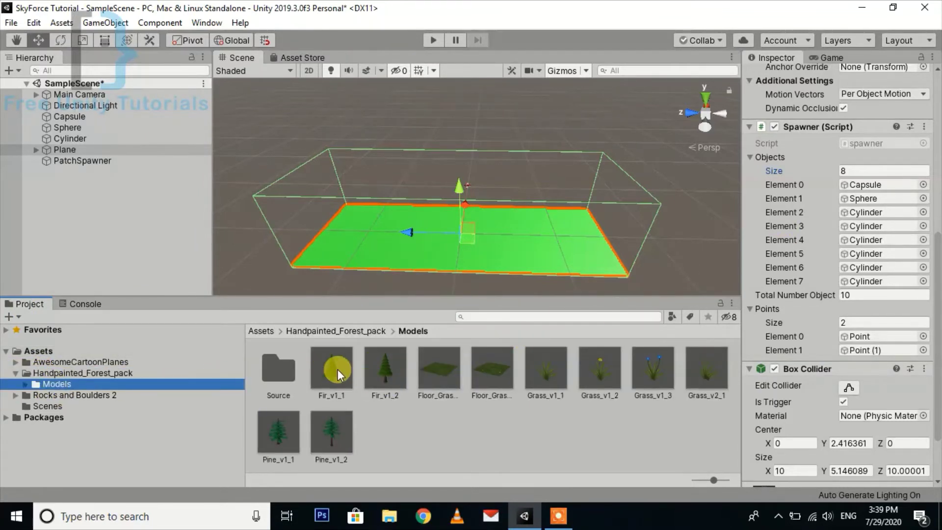
left_click_drag(332, 367, 869, 184)
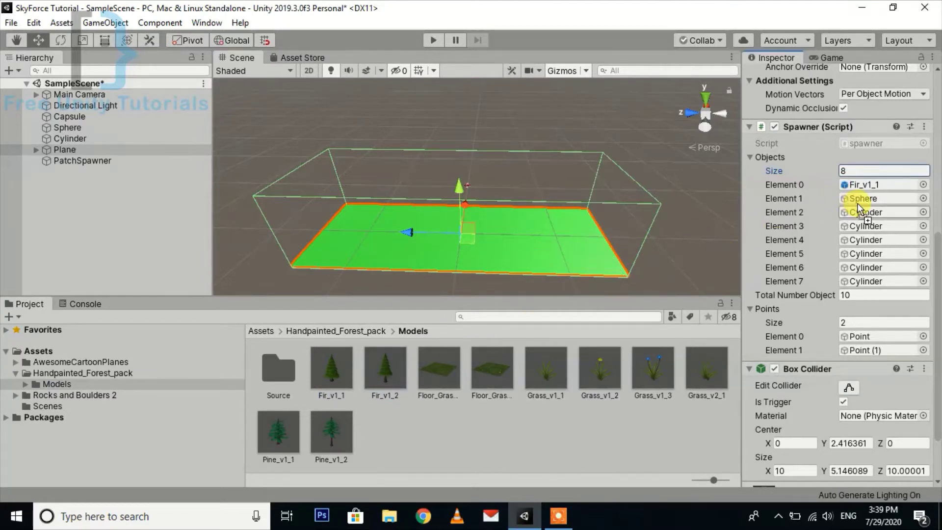
left_click_drag(383, 378, 859, 201)
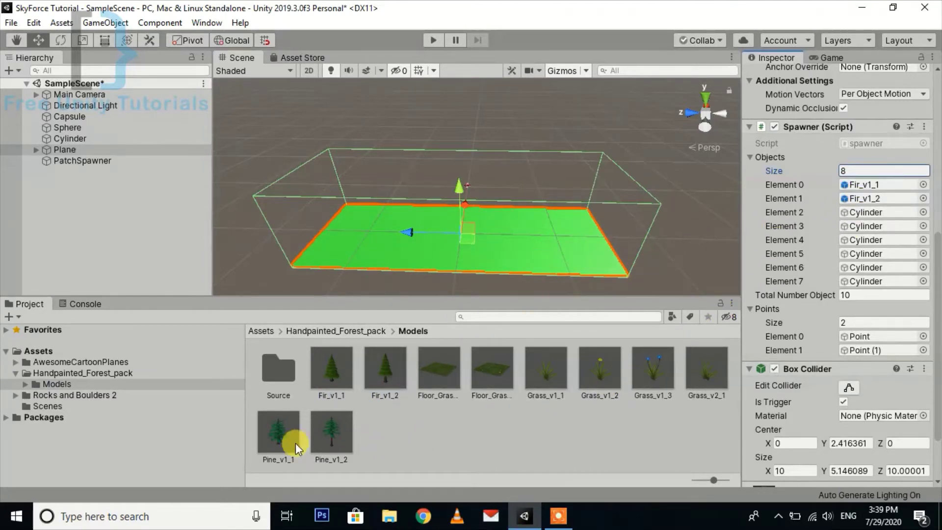
left_click_drag(284, 434, 879, 214)
left_click_drag(346, 432, 872, 225)
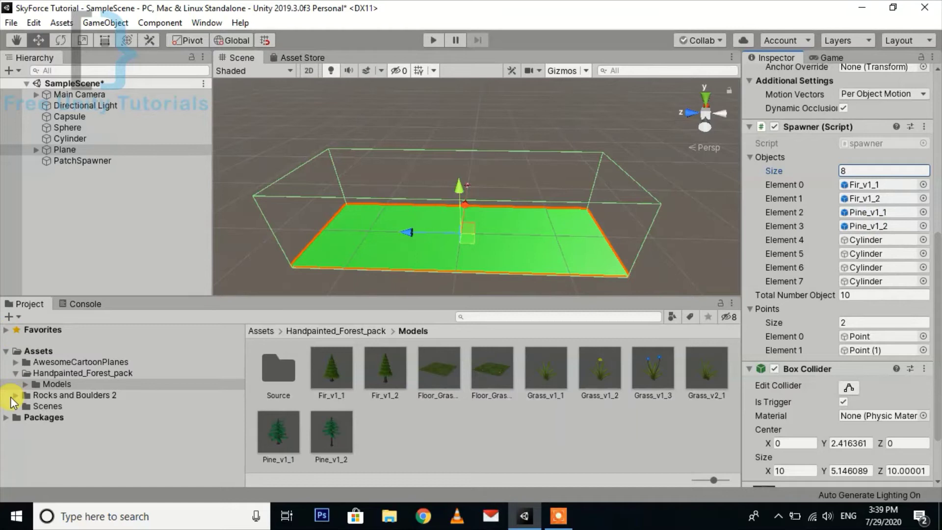
Browse to the Rocks and Boulders 2 Rocks/Prefabs folder in Project
left_click(15, 395)
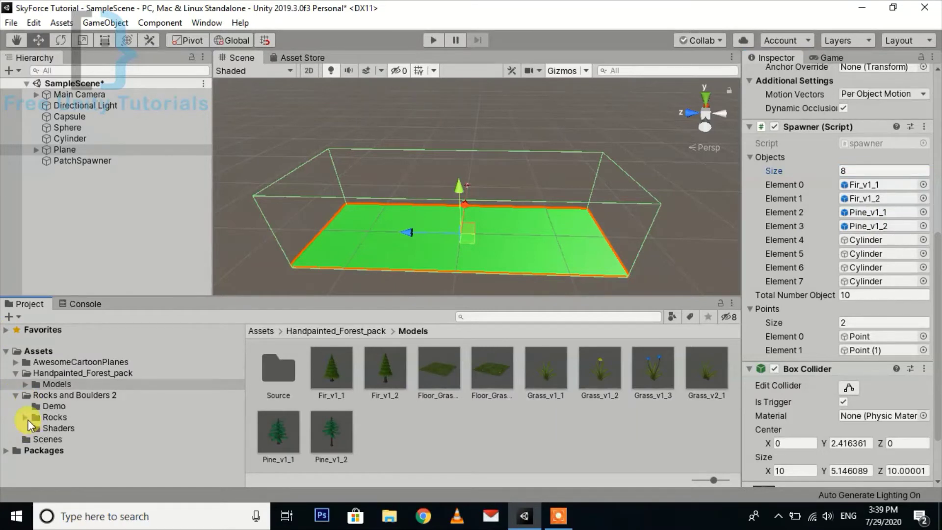
left_click(28, 418)
left_click(25, 417)
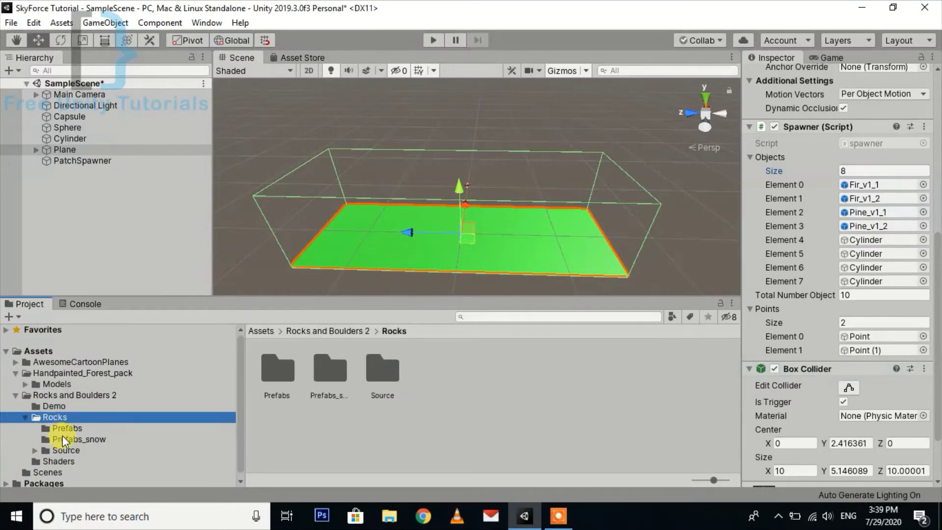
left_click(68, 429)
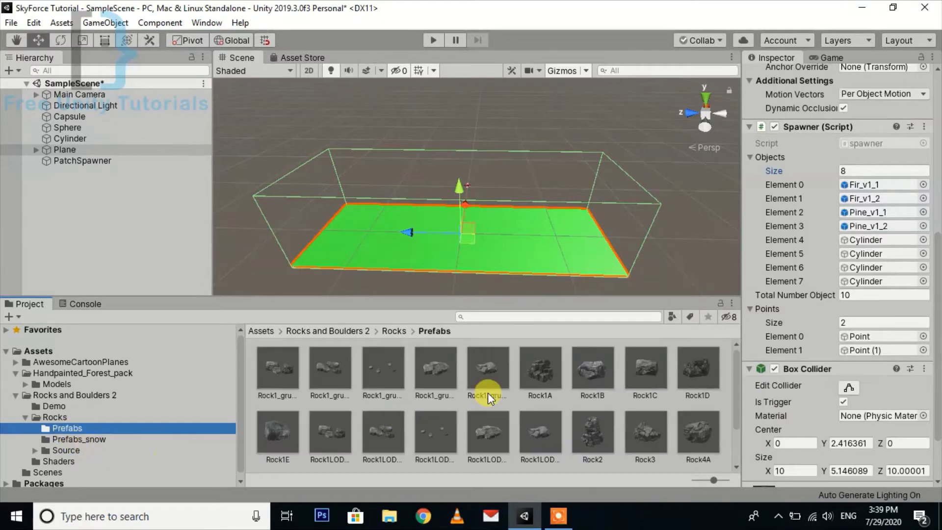
left_click(68, 437)
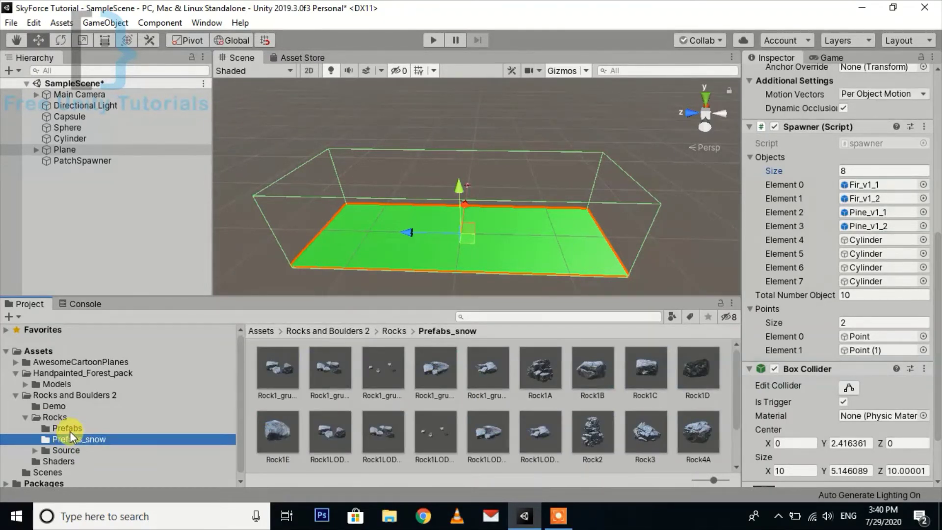
left_click(69, 431)
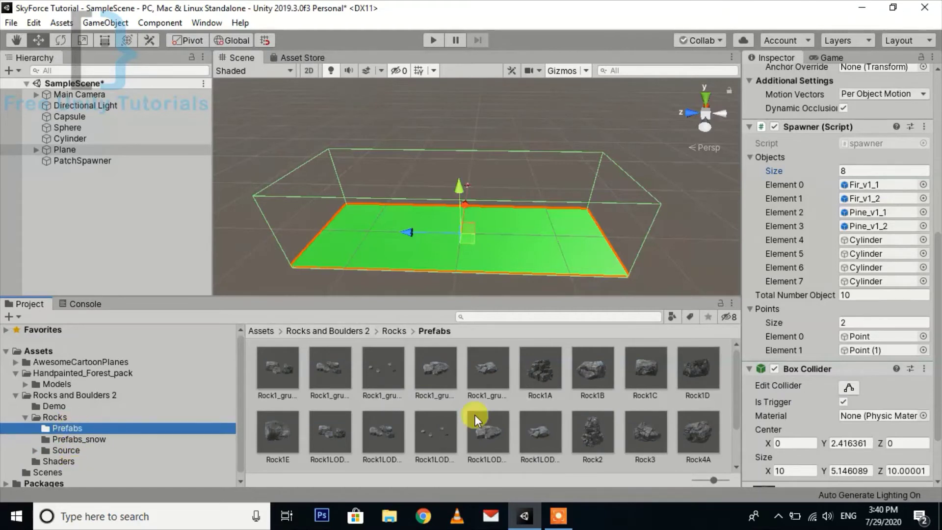
scroll(521, 394, "down", 2)
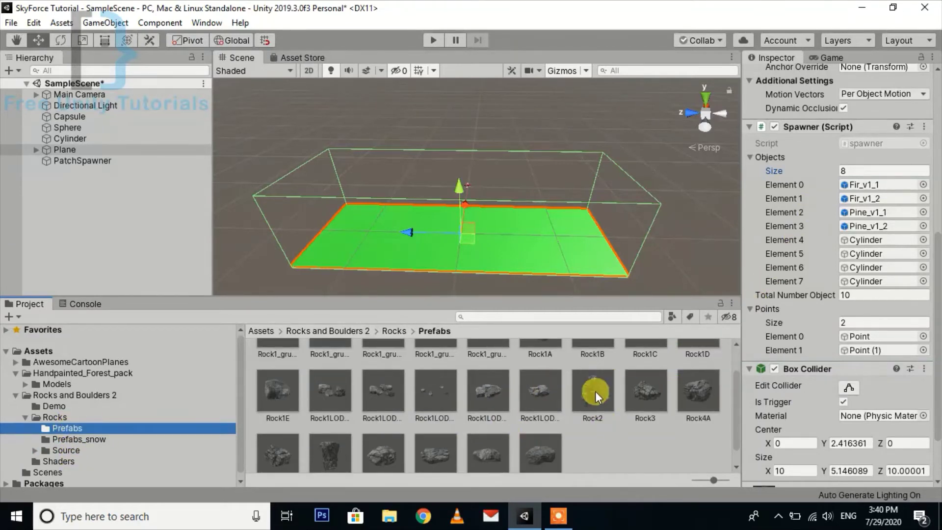
Assign Rock2, Rock5A, Rock1A and Rock4B to spawner Elements 4–7
left_click_drag(596, 391, 865, 241)
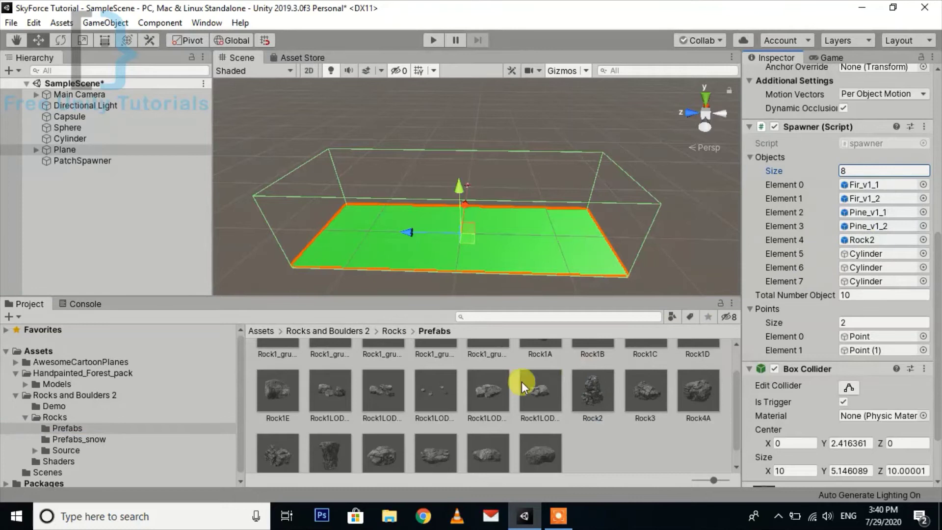
mouse_move(328, 460)
left_mouse_down()
mouse_move(883, 268)
mouse_move(884, 254)
left_mouse_up()
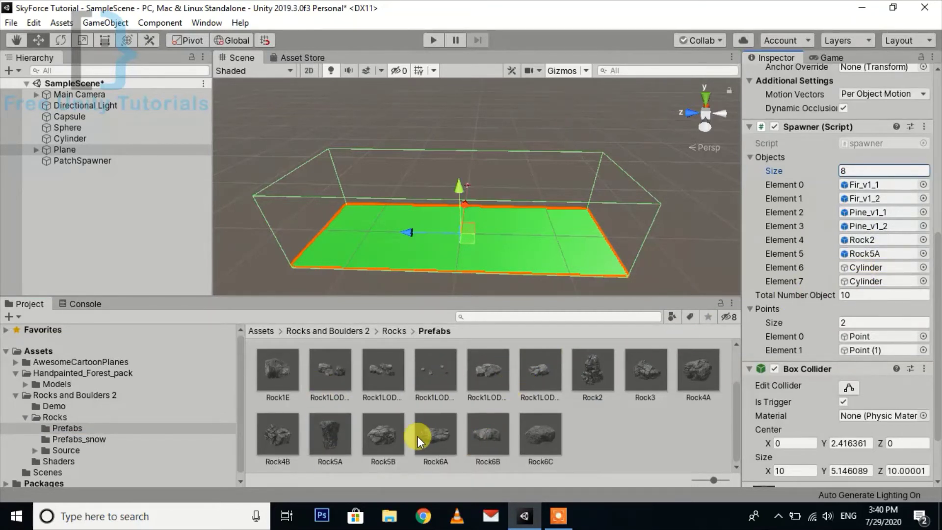
scroll(417, 436, "up", 2)
mouse_move(540, 366)
left_mouse_down()
mouse_move(679, 340)
mouse_move(863, 267)
left_mouse_up()
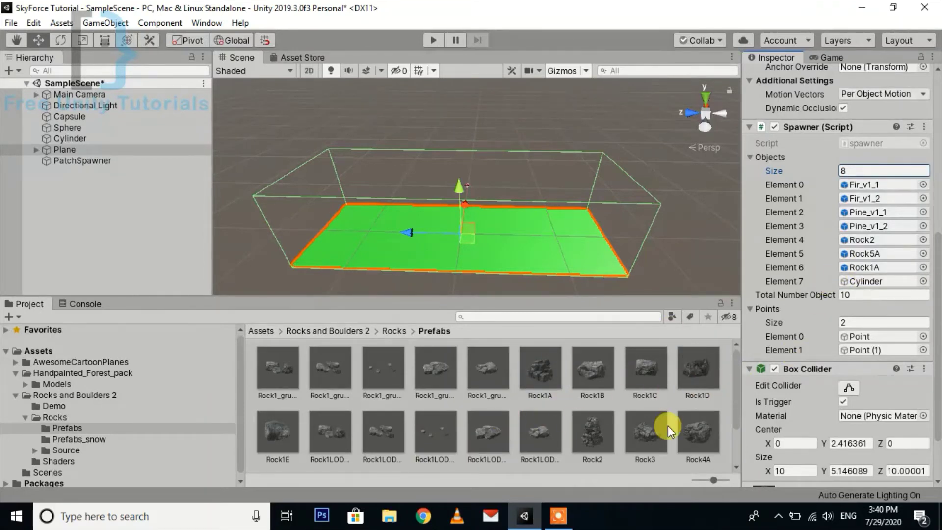
scroll(299, 437, "down", 2)
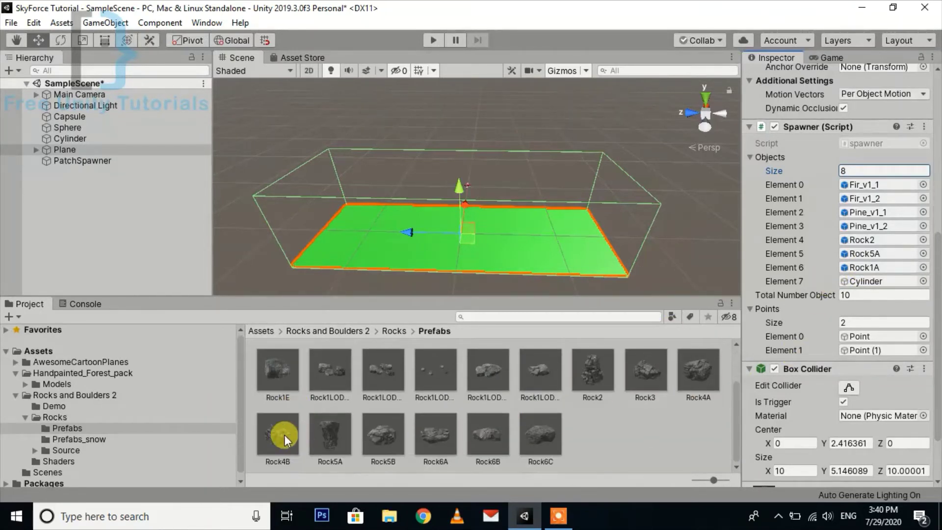
mouse_move(284, 435)
left_mouse_down()
mouse_move(800, 321)
mouse_move(866, 281)
left_mouse_up()
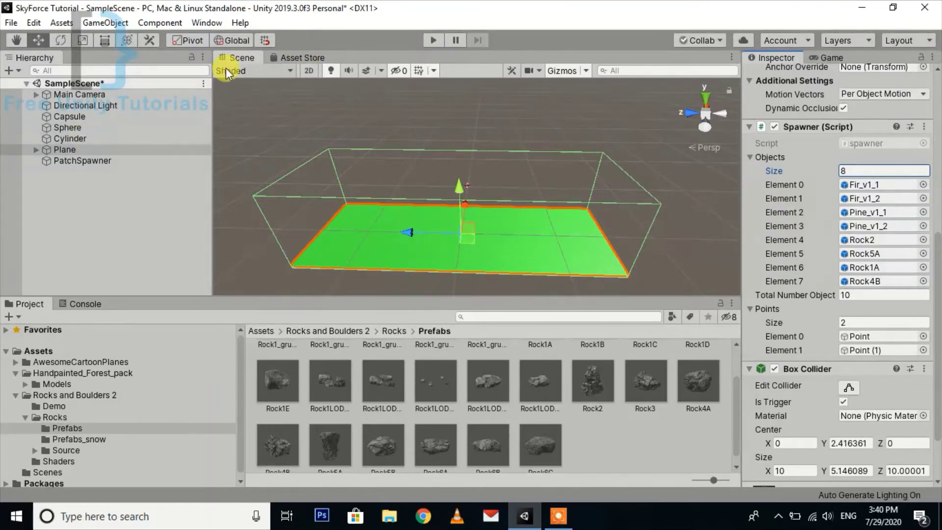
Create a new Prefabs folder in Assets
left_click(46, 353)
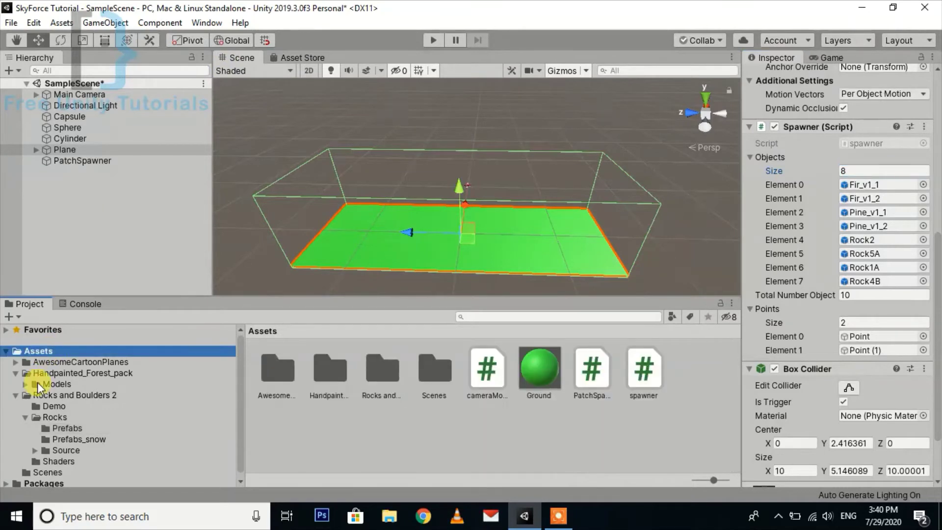
left_click(14, 396)
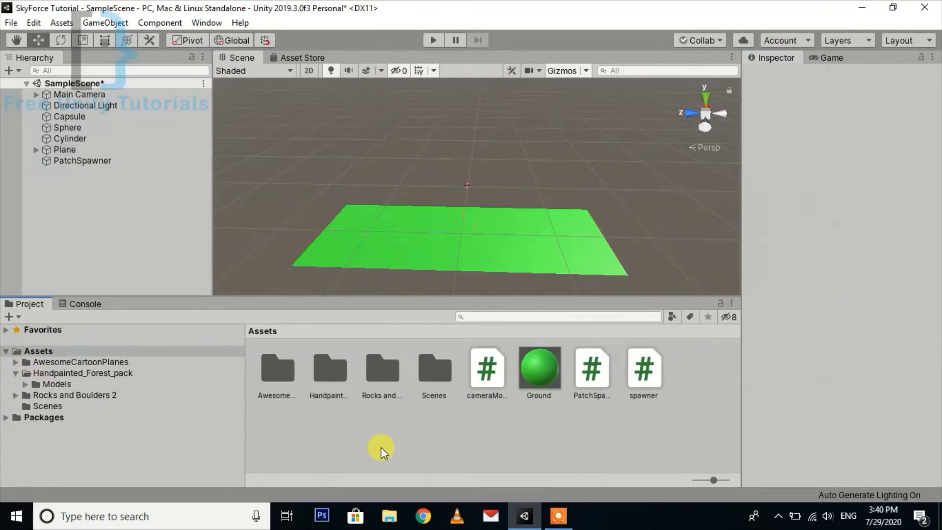
right_click(381, 446)
mouse_move(478, 105)
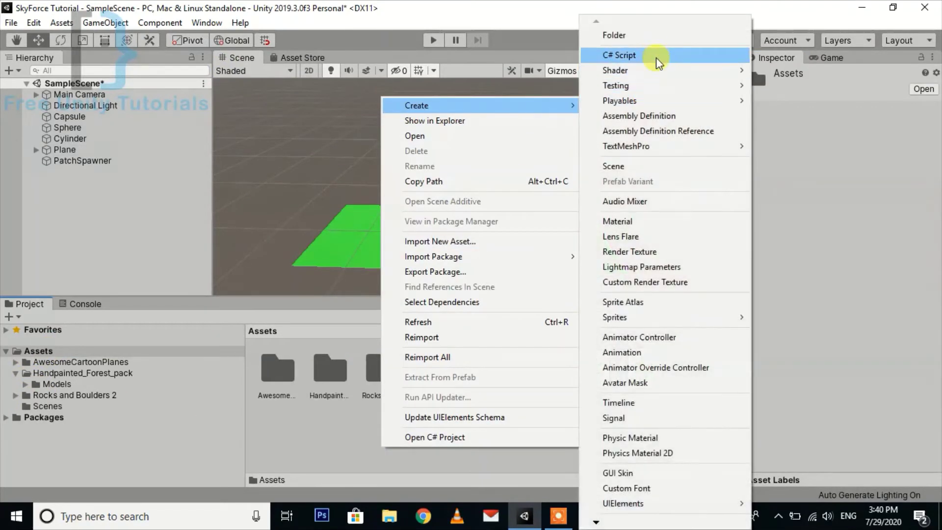
left_click(654, 43)
type("Pre")
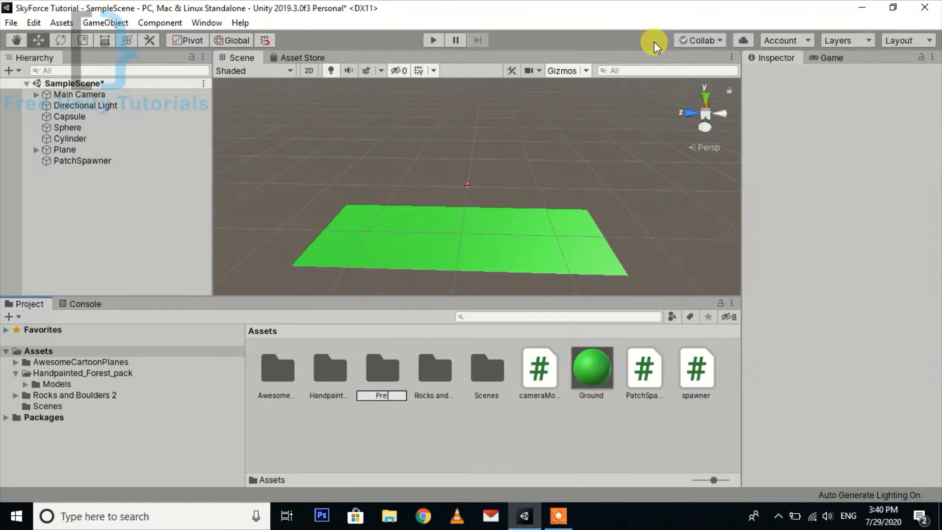
type("fabs")
key("Return")
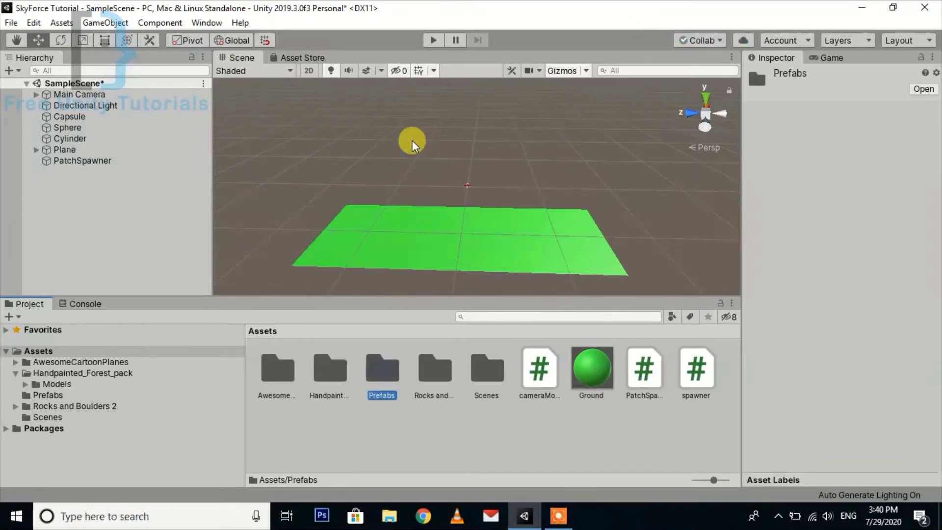
Make the Plane a prefab in Prefabs, delete it from the scene, and set it as PatchSpawner's Element 0
left_click(59, 149)
left_click_drag(60, 149, 381, 372)
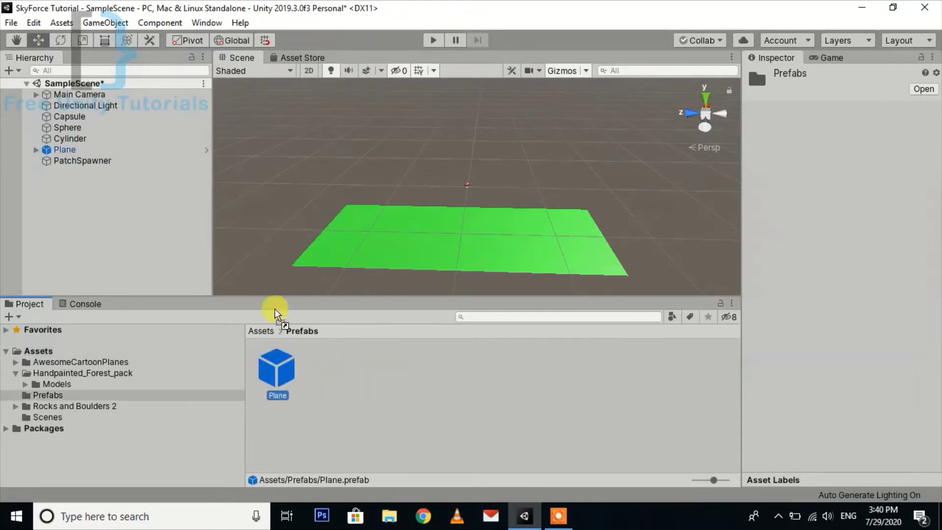
left_click(68, 151)
key("Delete")
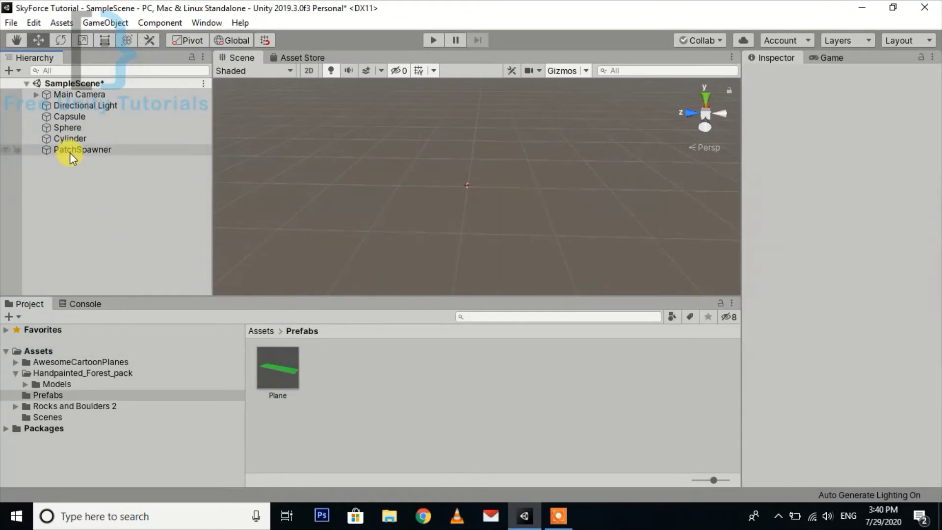
left_click(70, 151)
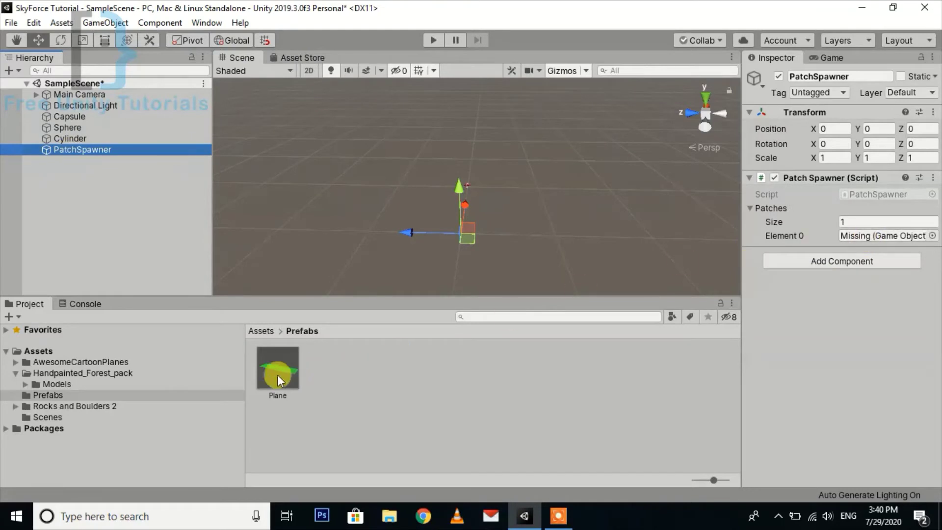
left_click_drag(273, 375, 849, 234)
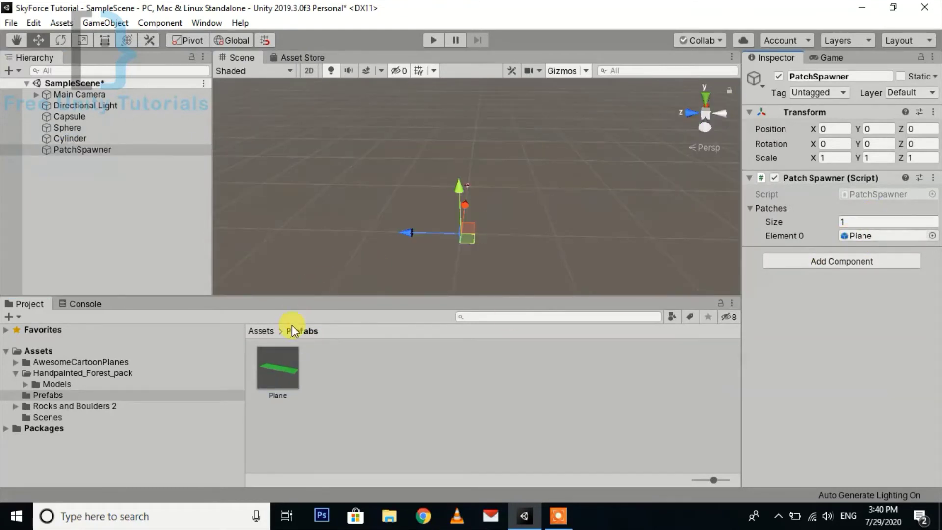
Assign Floor_Grass_v1_2 as the Plane prefab's Element 0 material
left_click(287, 364)
scroll(785, 255, "down", 4)
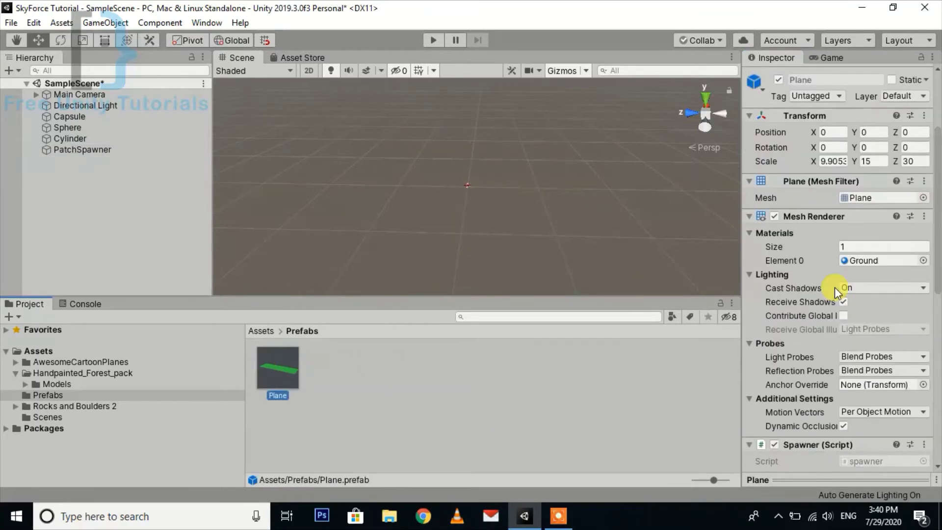
scroll(841, 274, "down", 5)
scroll(853, 246, "up", 3)
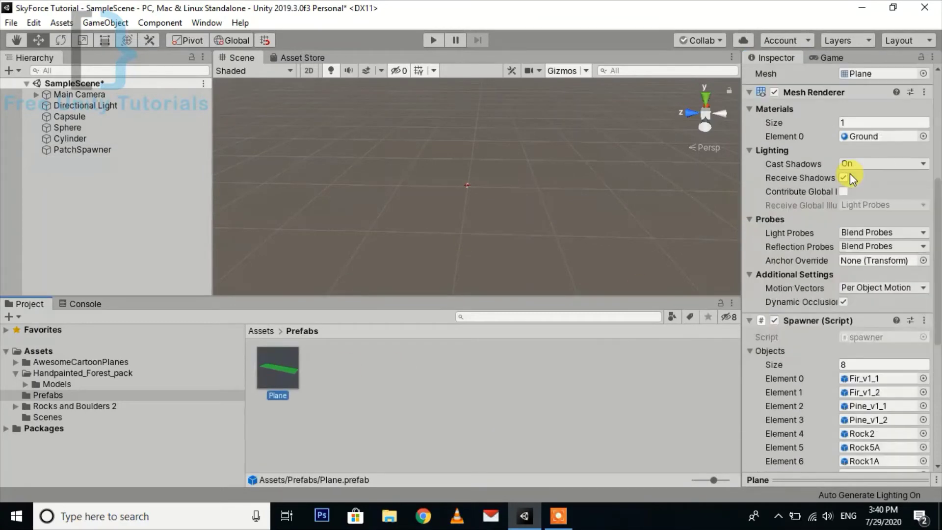
left_click(923, 137)
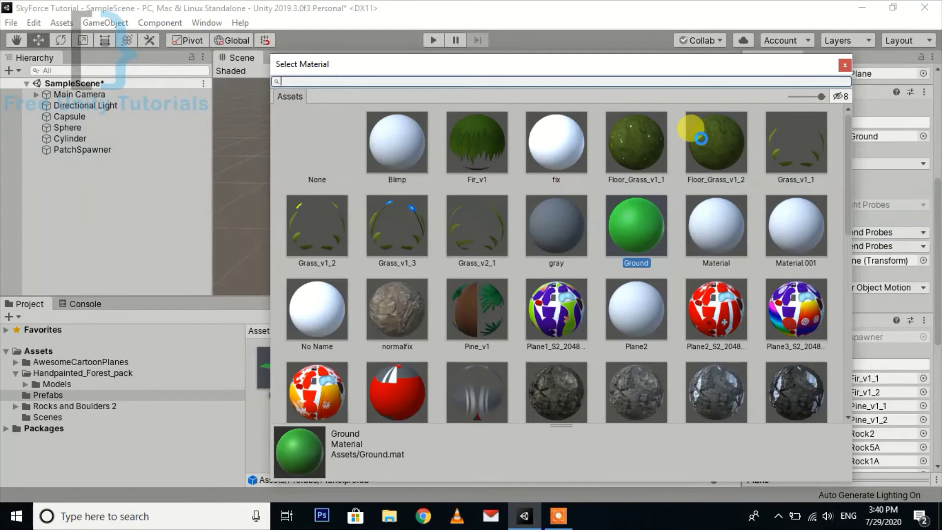
left_click(710, 158)
left_click(843, 66)
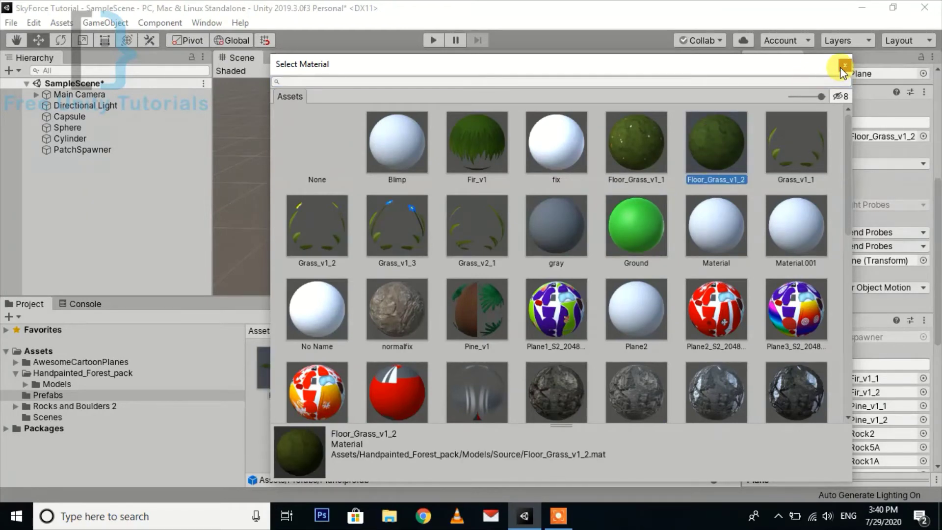
Expand the Floor_Grass_v1_2 material settings and start Play mode
scroll(831, 214, "down", 5)
scroll(824, 304, "down", 1)
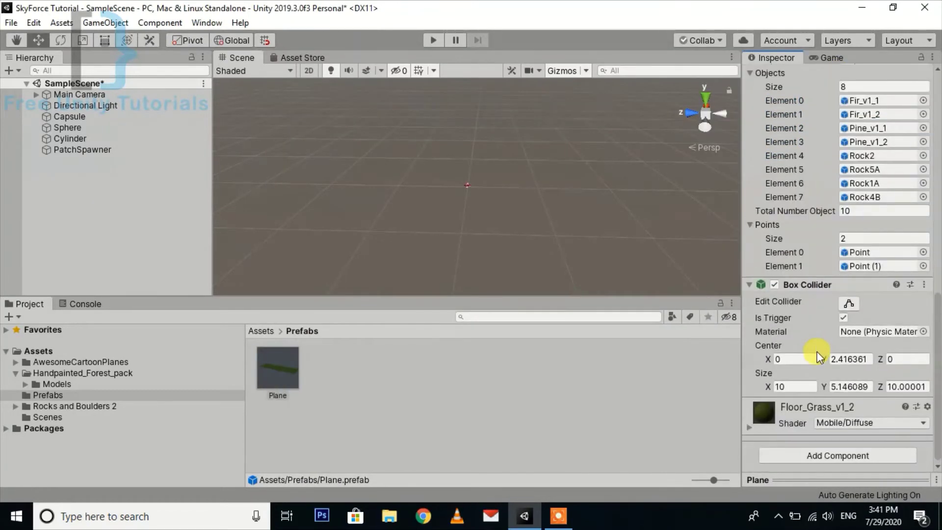
left_click(749, 427)
scroll(804, 353, "down", 3)
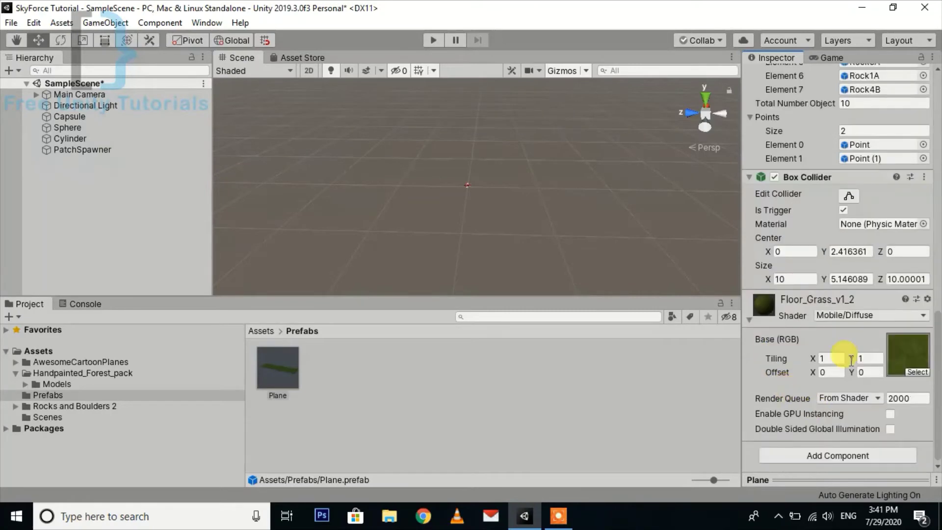
left_click(433, 40)
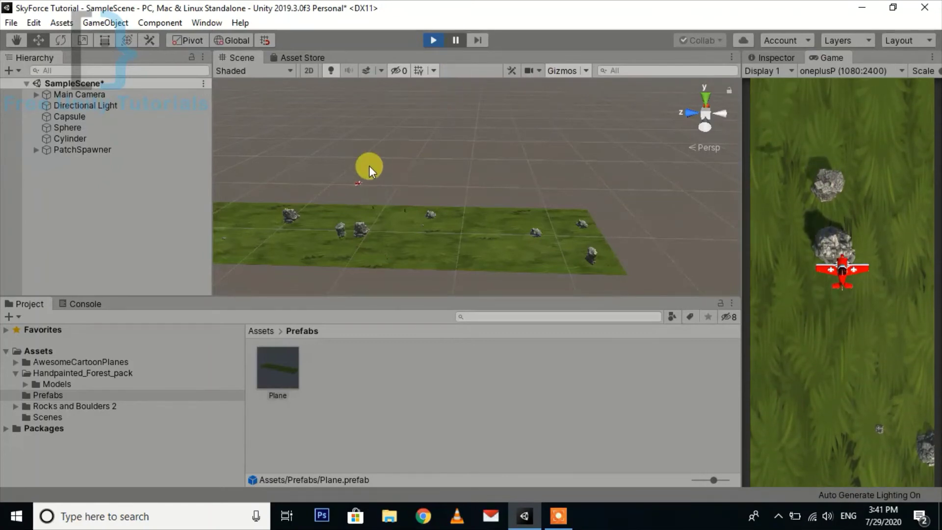
In Play mode, select Main Camera, lower it in the Scene view and check the Game view
left_click(91, 94)
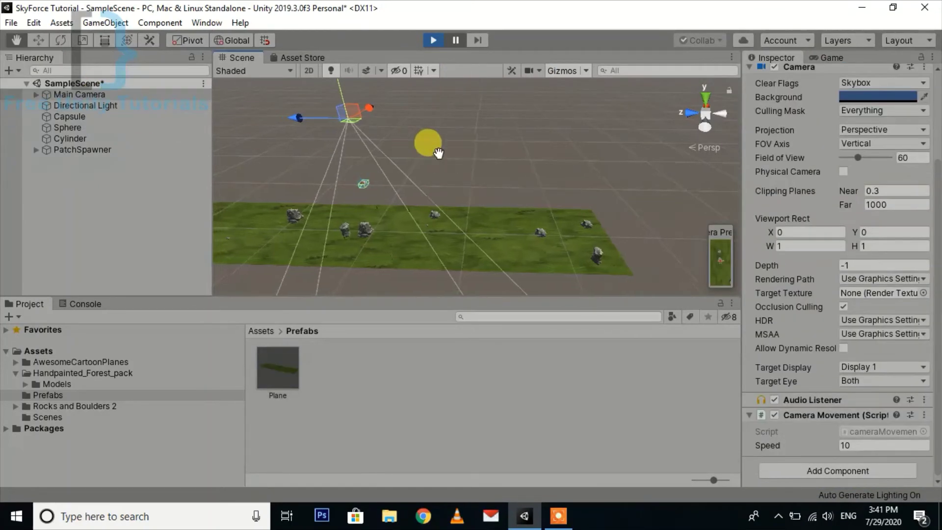
middle_click_drag(438, 153, 444, 107)
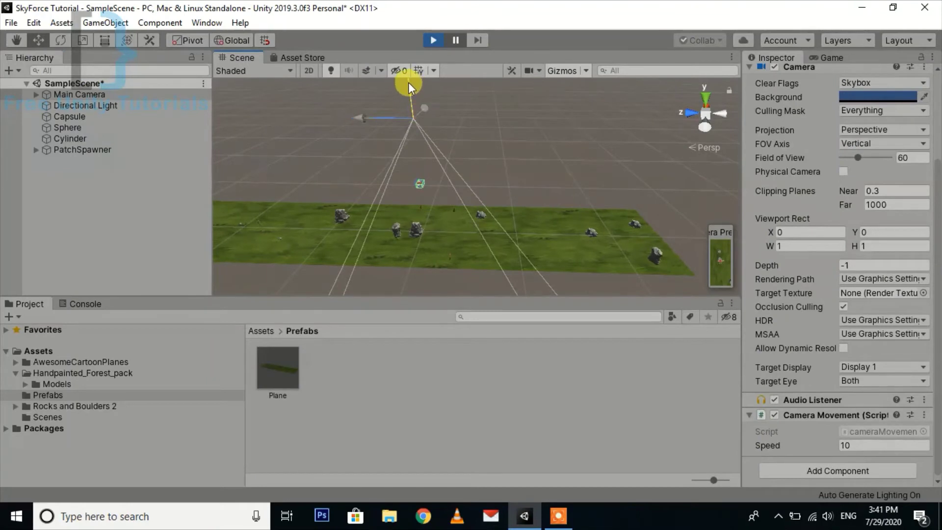
mouse_move(410, 204)
right_mouse_down()
mouse_move(462, 141)
mouse_move(465, 196)
mouse_move(506, 148)
right_mouse_up()
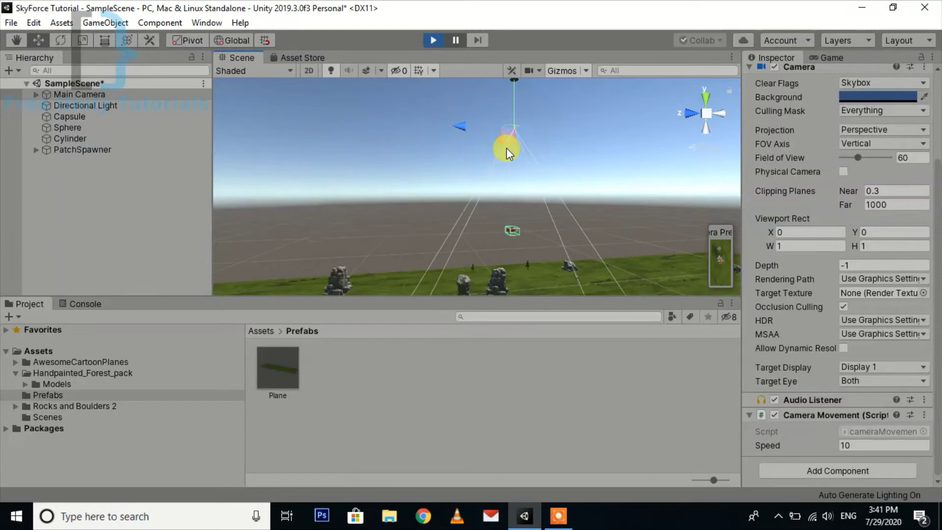
left_click_drag(515, 114, 515, 128)
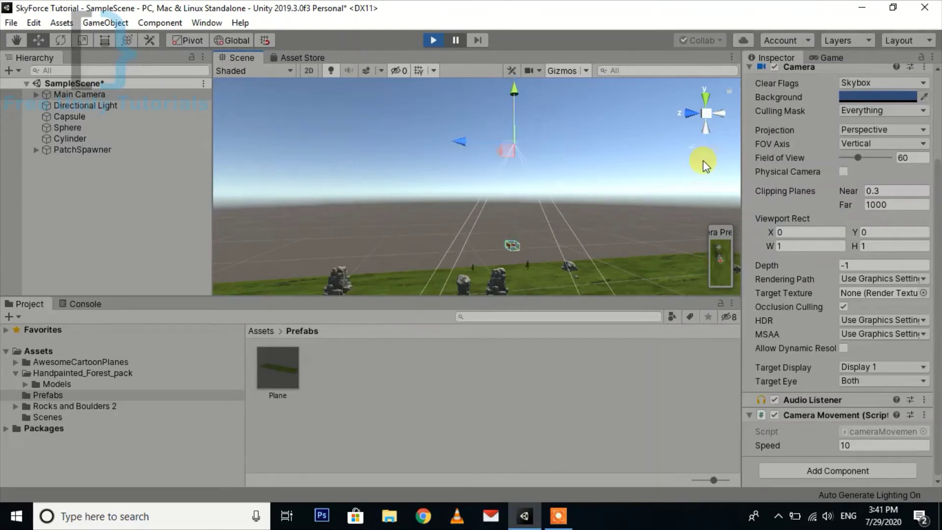
left_click(820, 59)
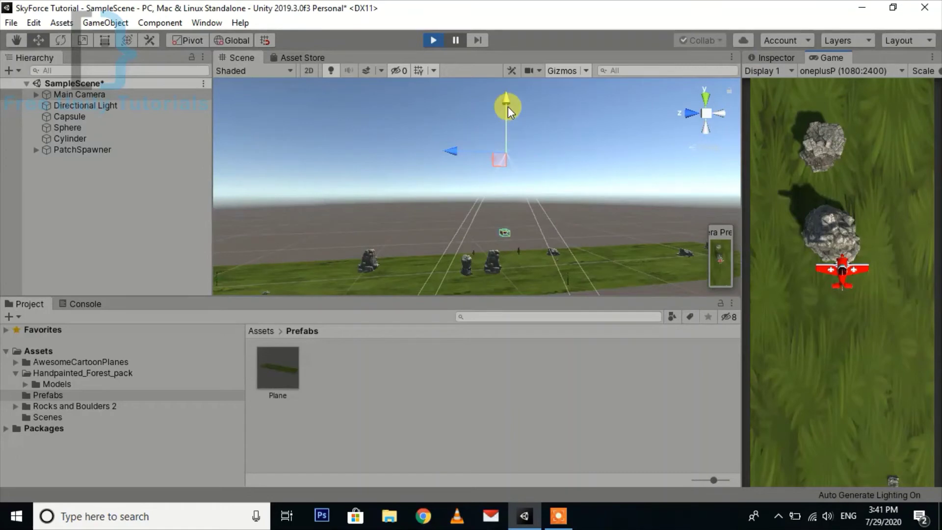
Set the Main Camera's Position Y to 92, then stop the game
left_click_drag(507, 107, 507, 102)
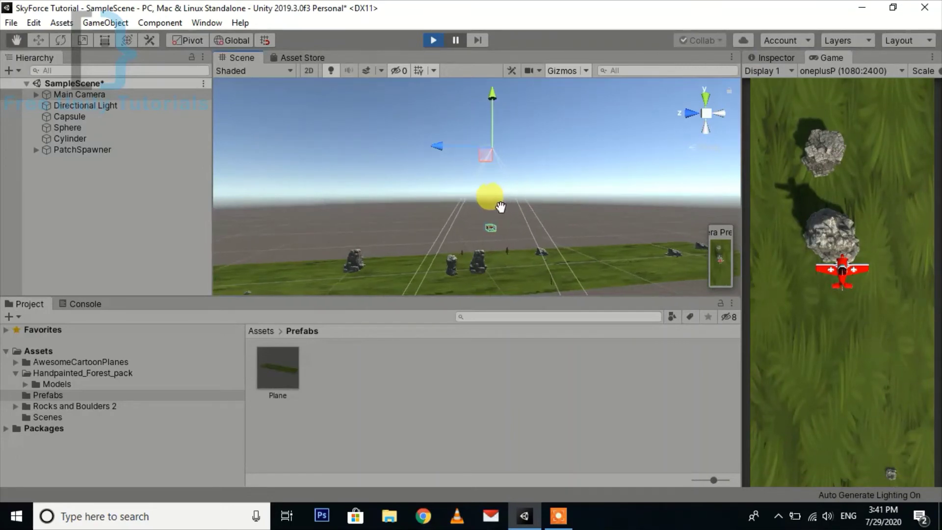
left_click(766, 60)
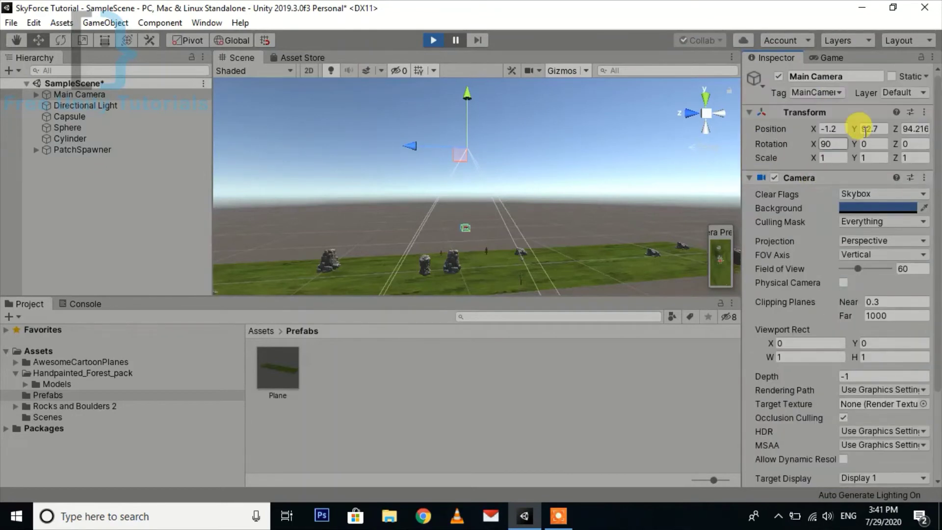
left_click(881, 128)
type("9")
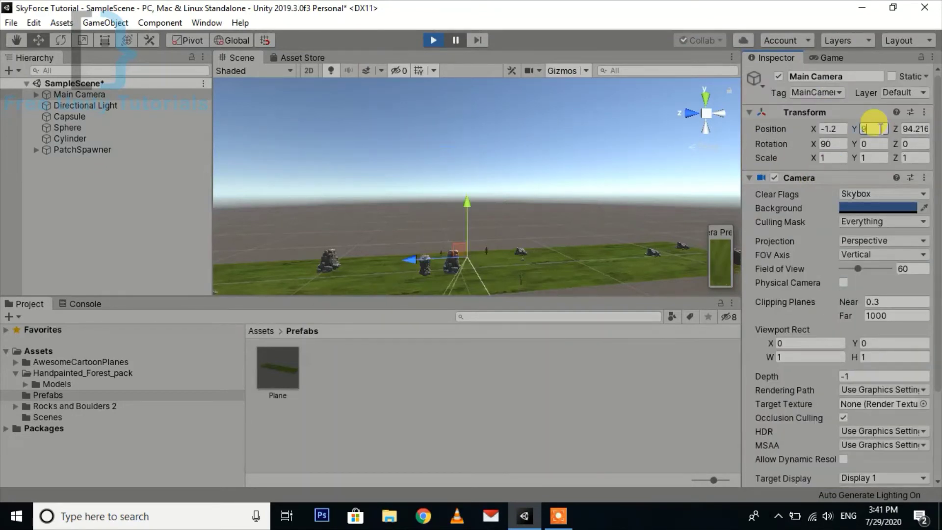
type("2")
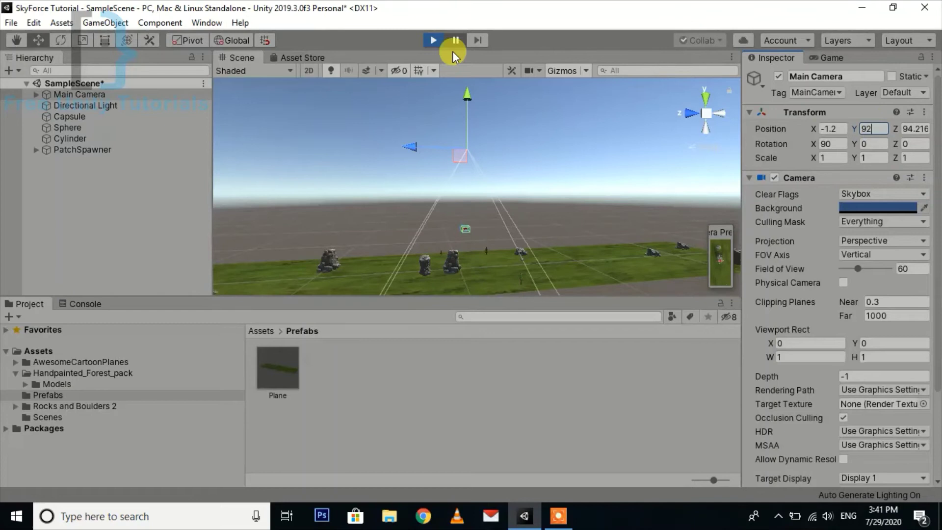
left_click(433, 39)
Give Main Camera Position Y 92 and X rotation 70
left_click(81, 94)
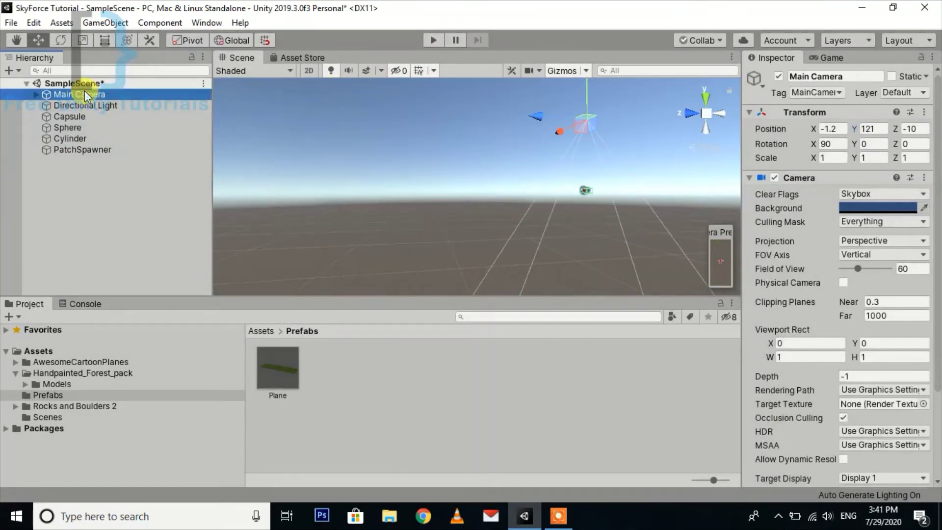
left_click(876, 128)
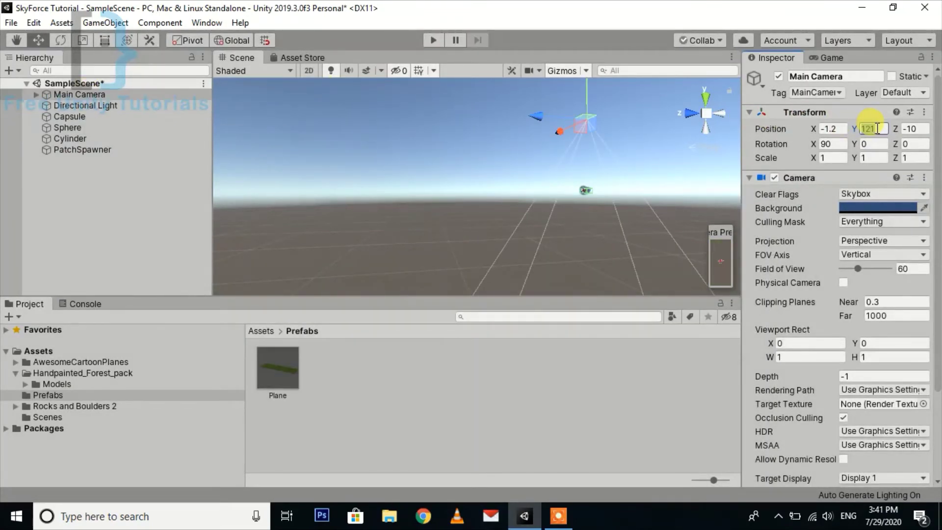
type("92")
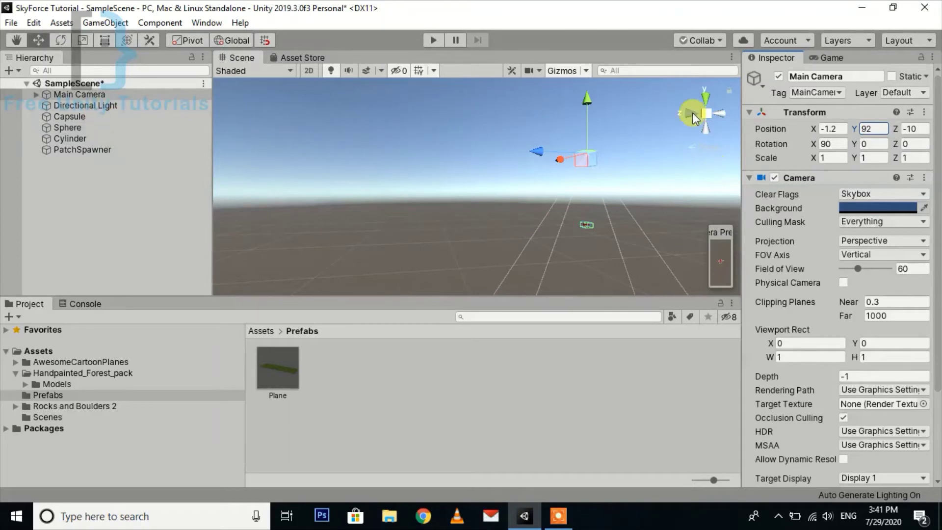
left_click(842, 143)
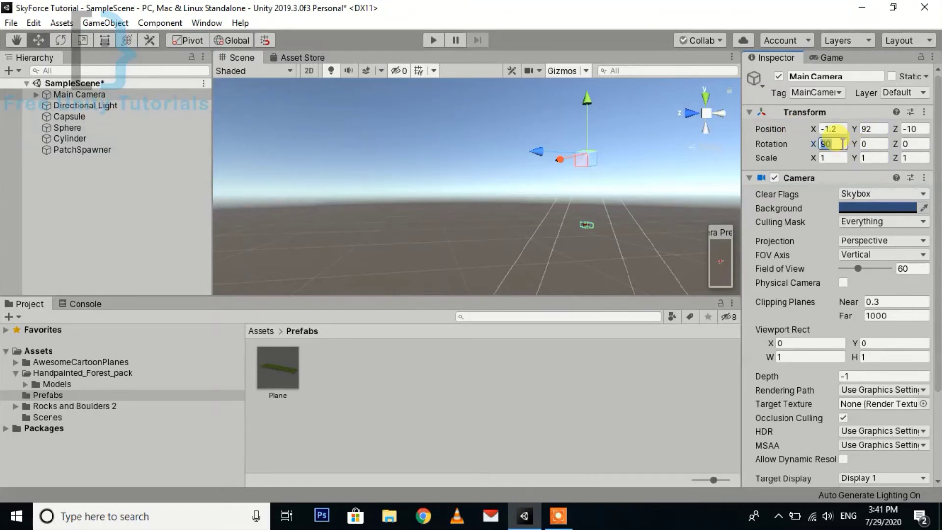
type("70")
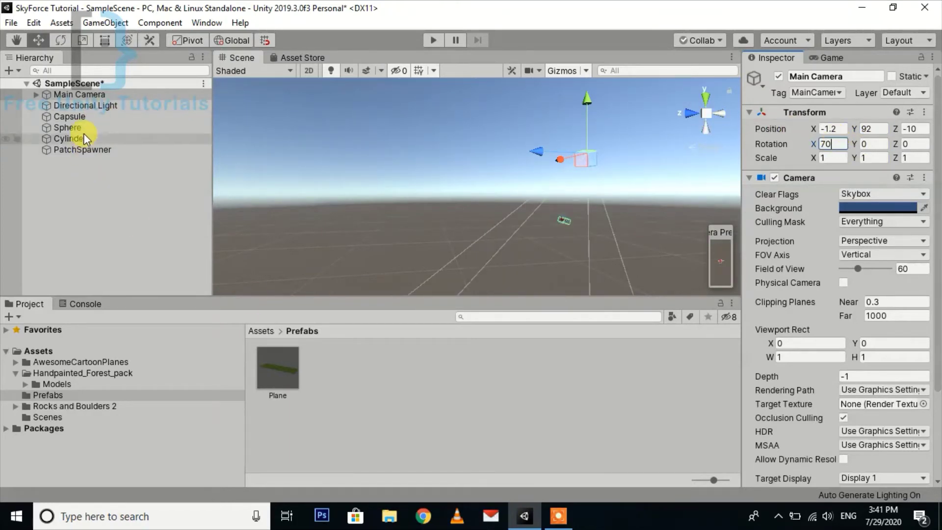
Unparent Plane1_S2, set its X rotation to -90, and re-parent it under Main Camera
left_click(36, 94)
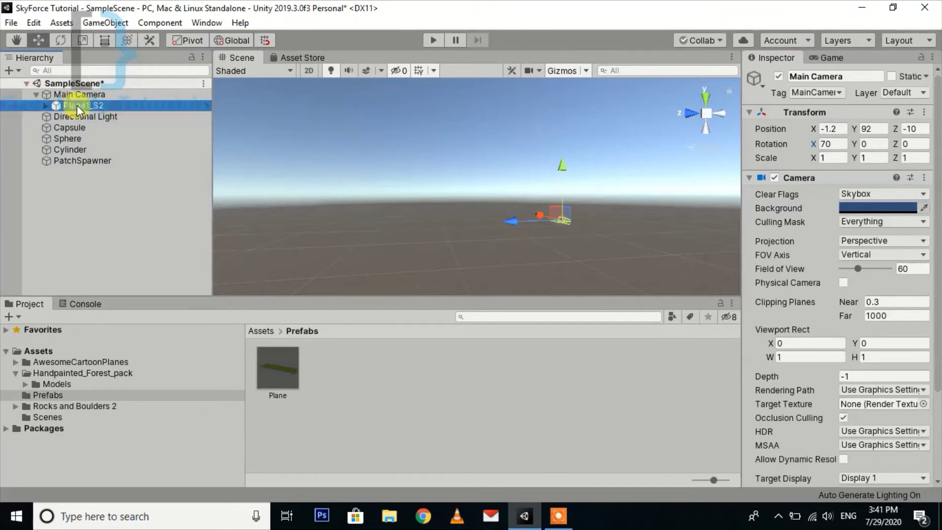
left_click_drag(76, 105, 71, 191)
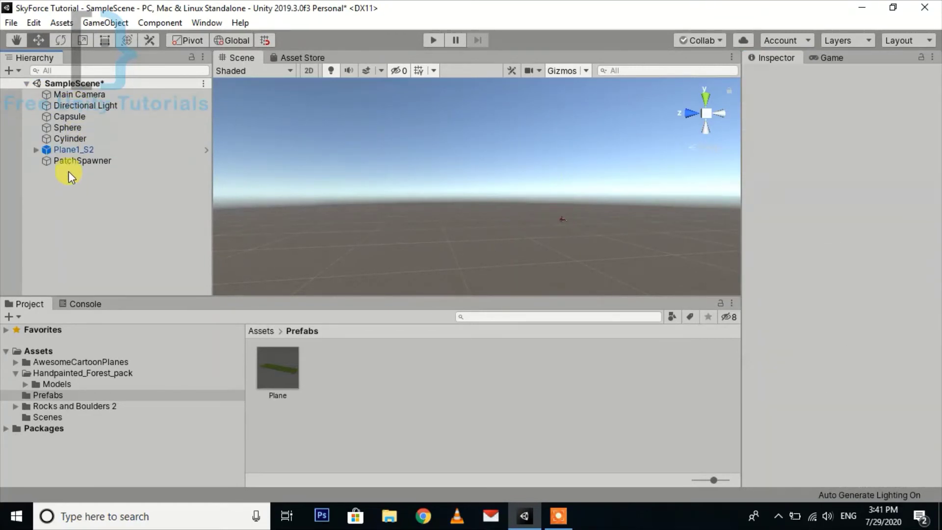
left_click(72, 150)
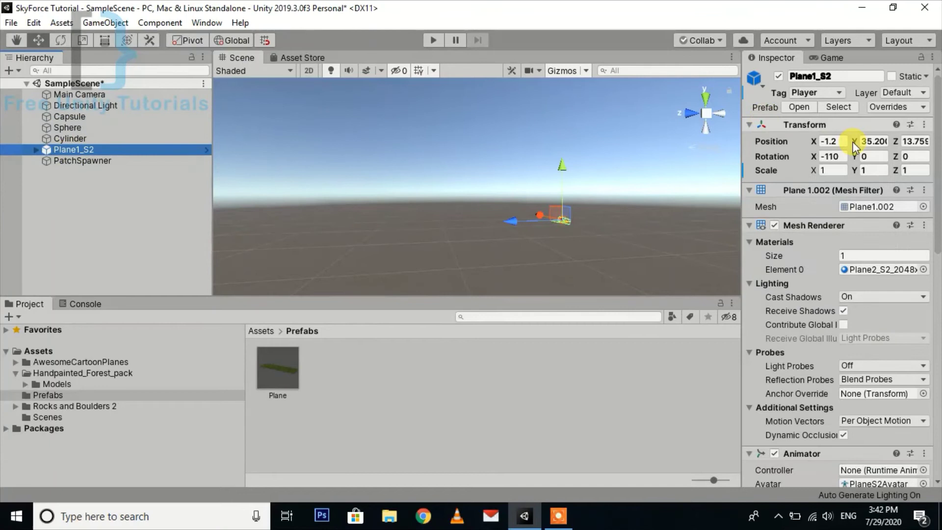
left_click(833, 156)
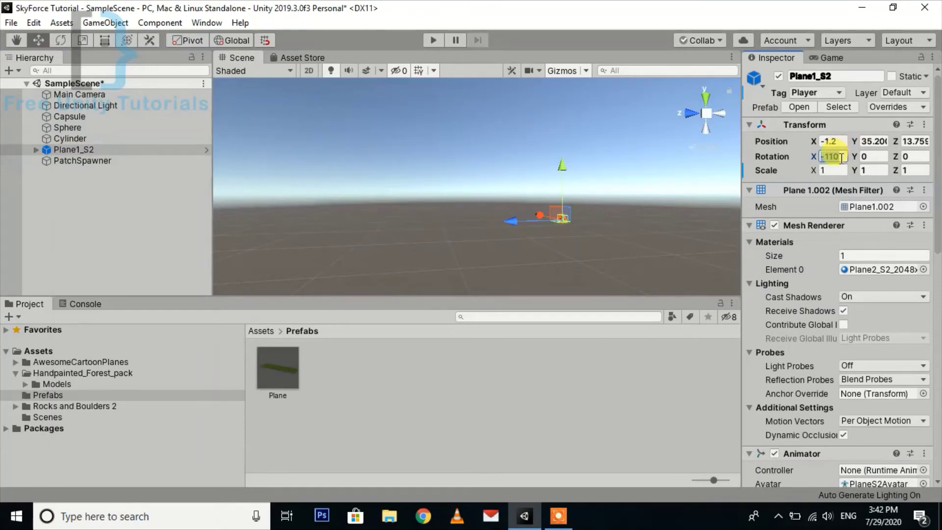
type("-90")
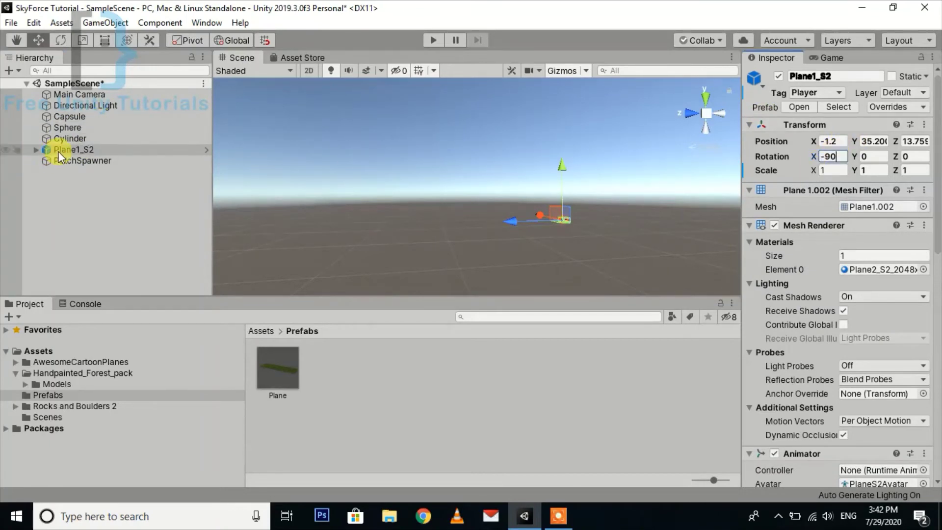
left_click(61, 149)
left_click_drag(60, 149, 72, 95)
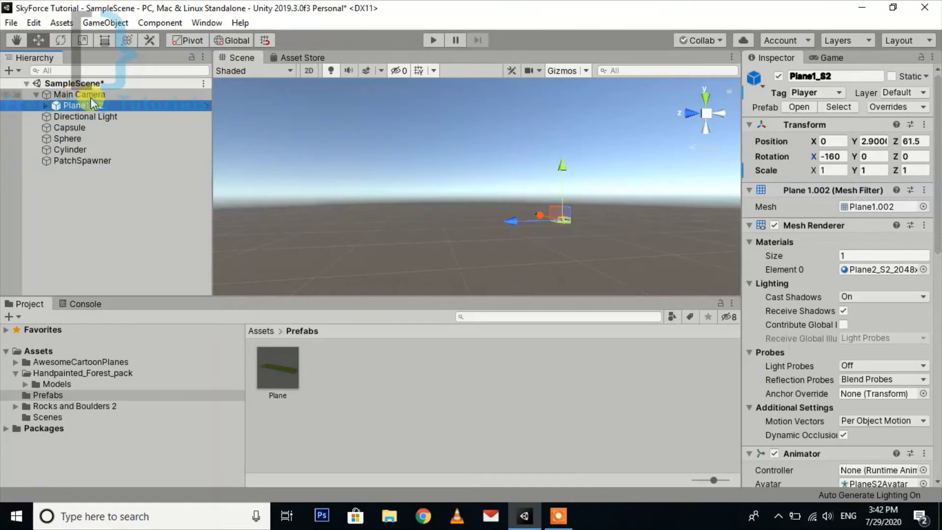
left_click(35, 94)
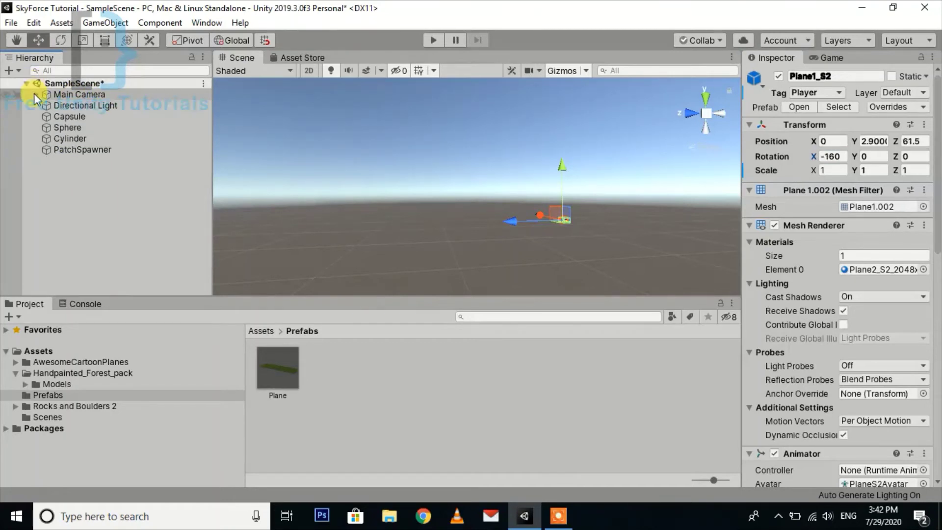
Run the game, orbit down onto the patches, and select the first Plane(Clone) under PatchSpawner
scroll(808, 331, "down", 10)
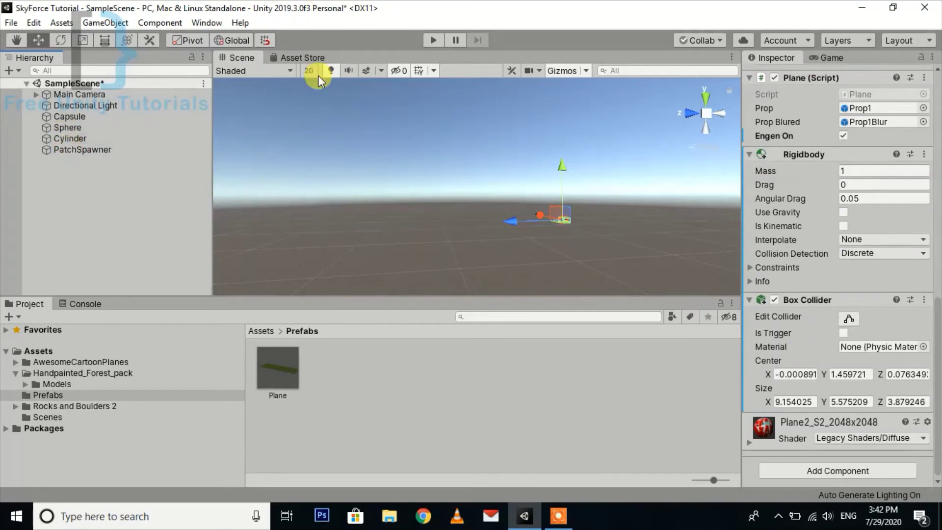
left_click(436, 43)
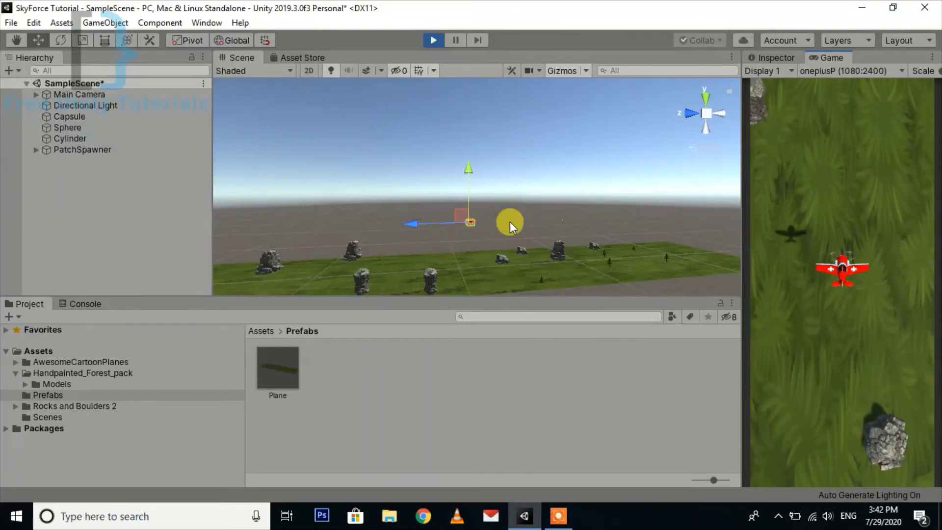
key("ctrl+3")
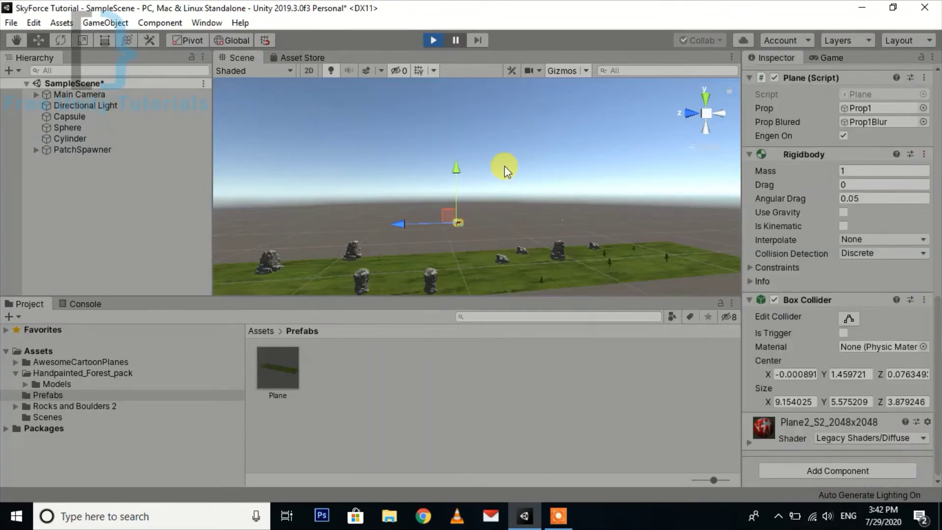
mouse_move(504, 168)
left_mouse_down("alt")
mouse_move(399, 265)
mouse_move(435, 210)
left_mouse_up("alt")
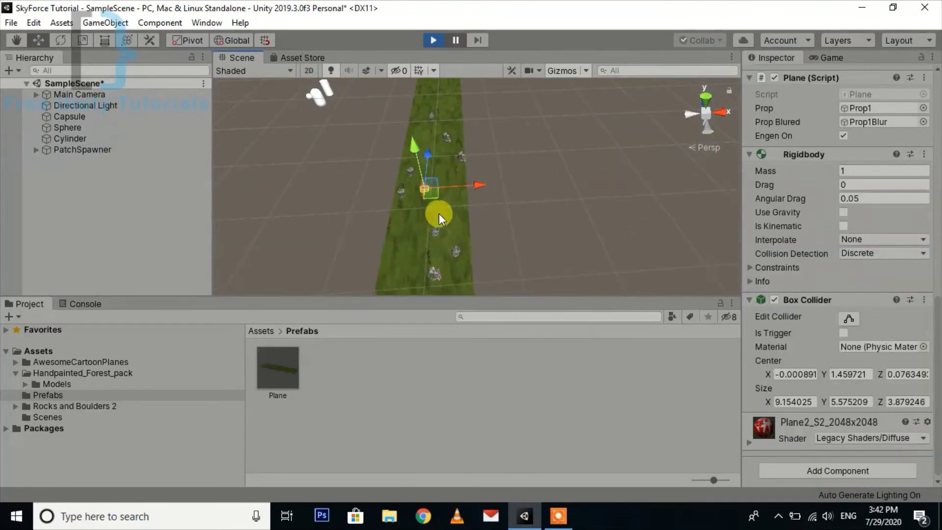
left_click(44, 149)
left_click(74, 160)
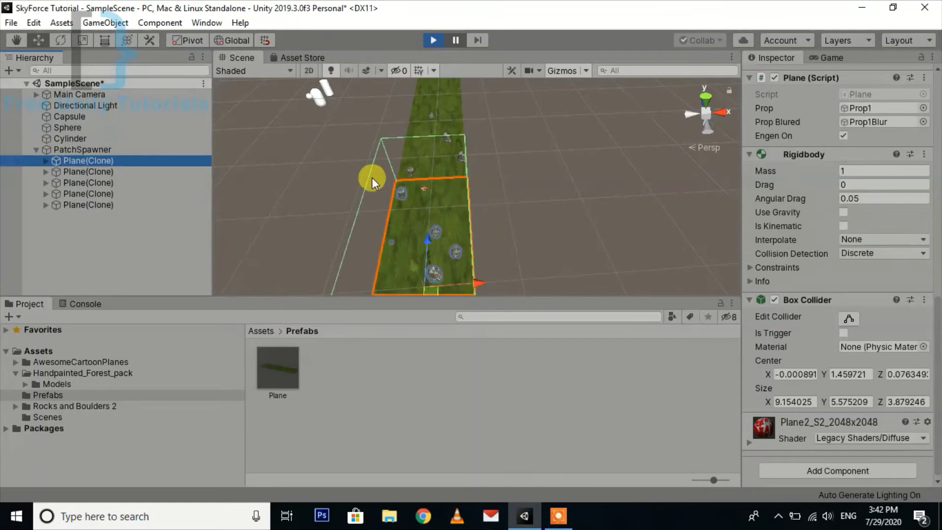
Narrow the selected grass patch with the scale tool while the game runs
left_click(833, 58)
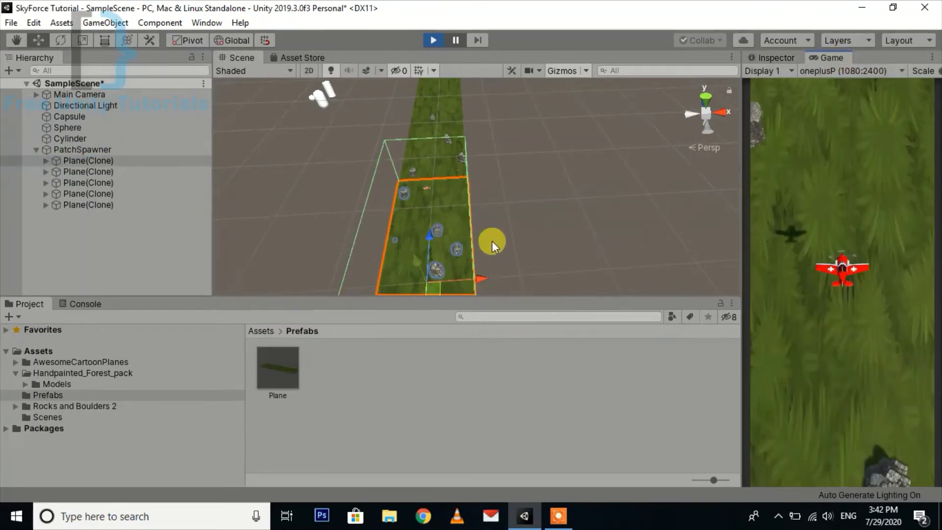
scroll(493, 241, "down", 3)
scroll(461, 236, "down", 2)
key("r")
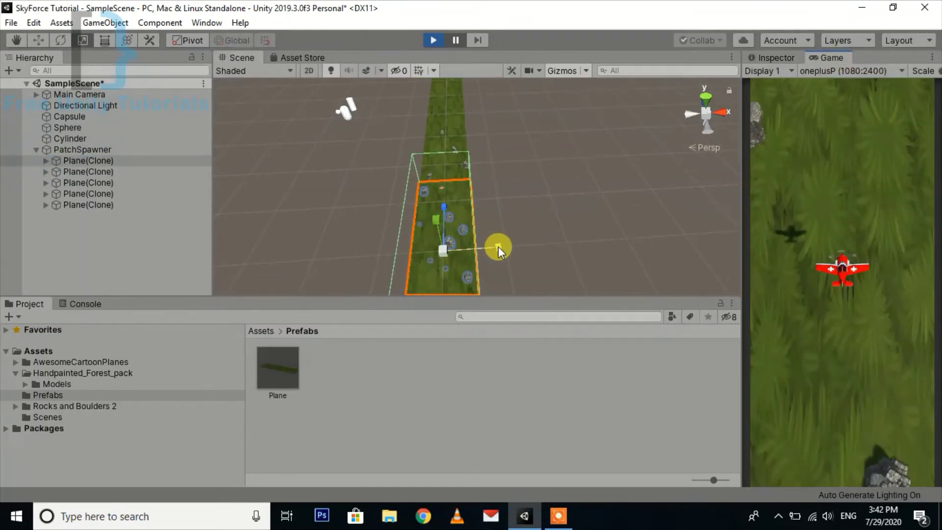
left_click_drag(499, 246, 484, 243)
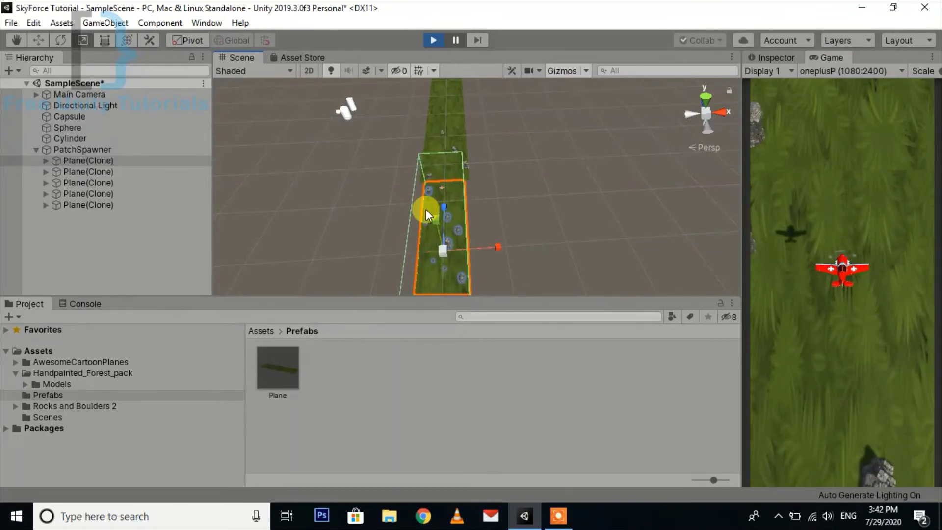
Adjust the patch's X scale in the Inspector, check the Game view, and stop play
left_click(779, 57)
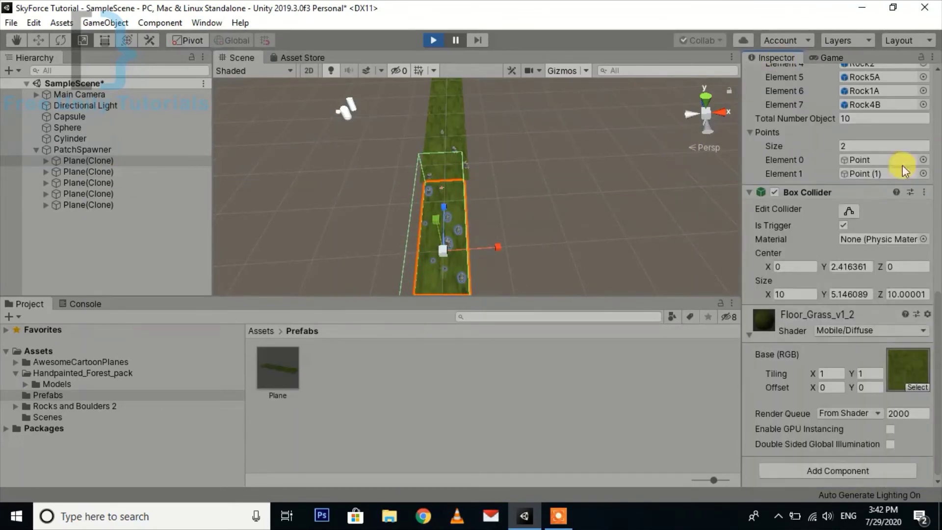
scroll(905, 167, "up", 10)
double_click(837, 158)
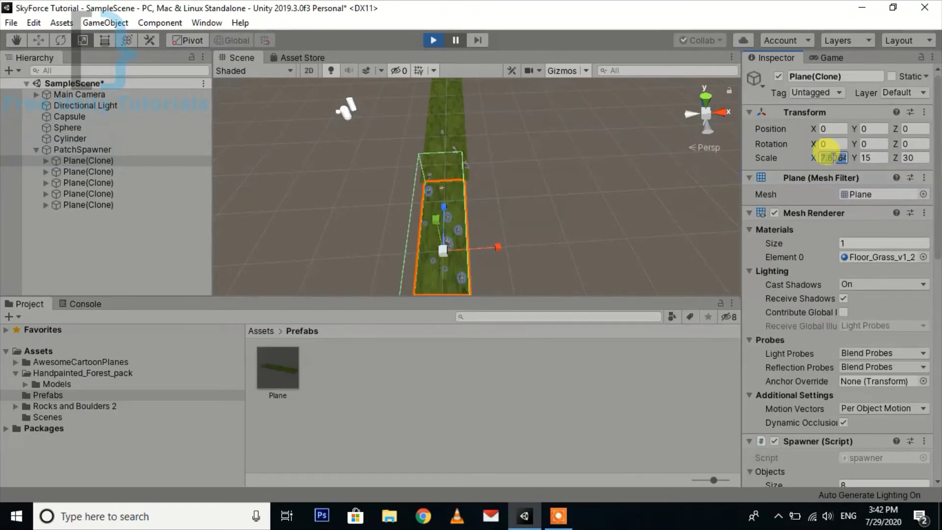
type("7")
left_click(828, 58)
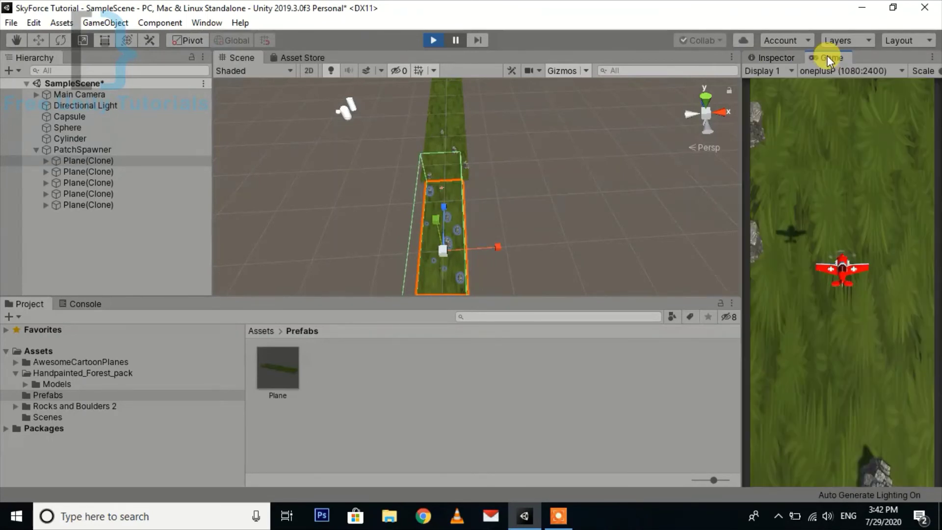
left_click(768, 60)
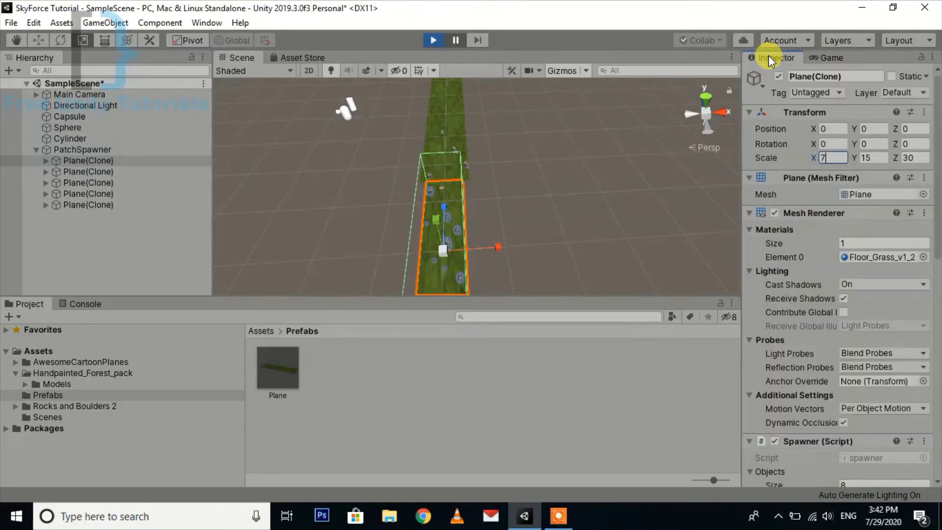
left_click(430, 40)
Set the Plane prefab's X scale to 7.2
left_click(275, 387)
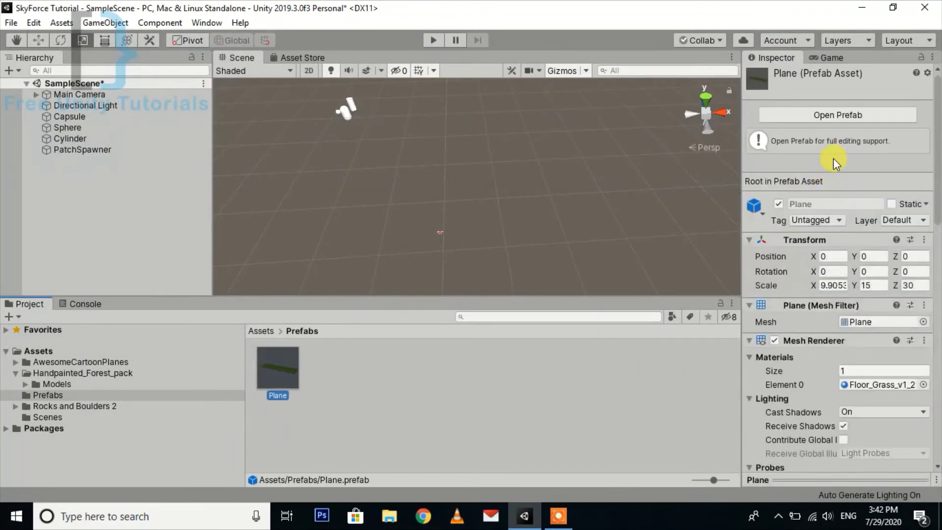
left_click(832, 284)
type("7.2")
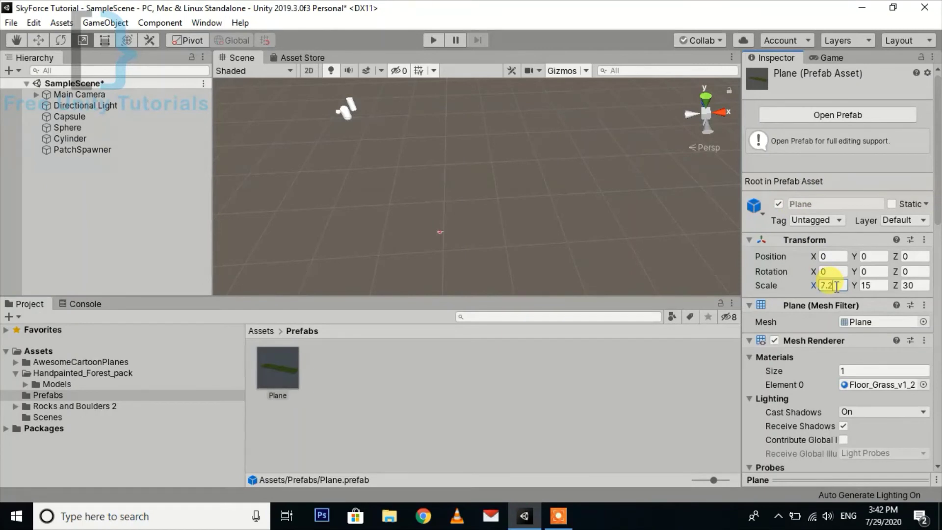
key("Return")
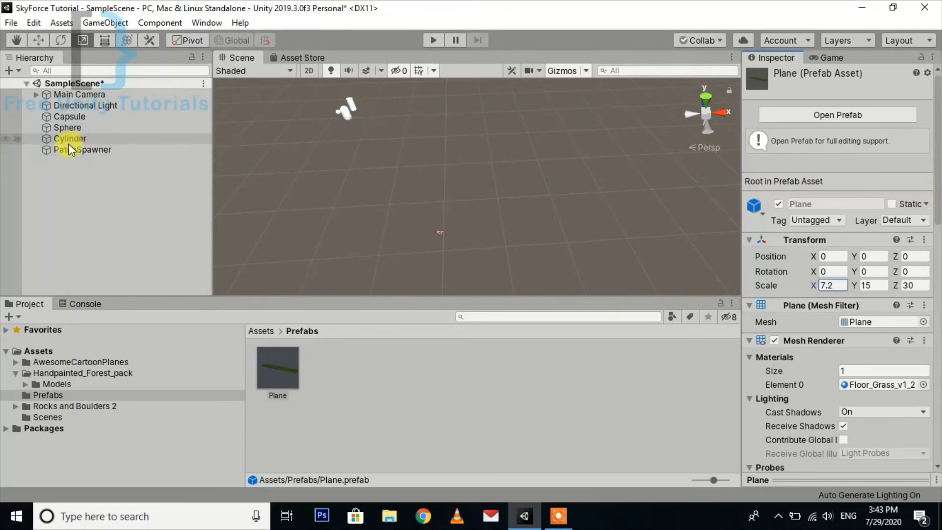
Raise the Plane prefab spawner's Total Number Object from 10 to 50
left_click(269, 376)
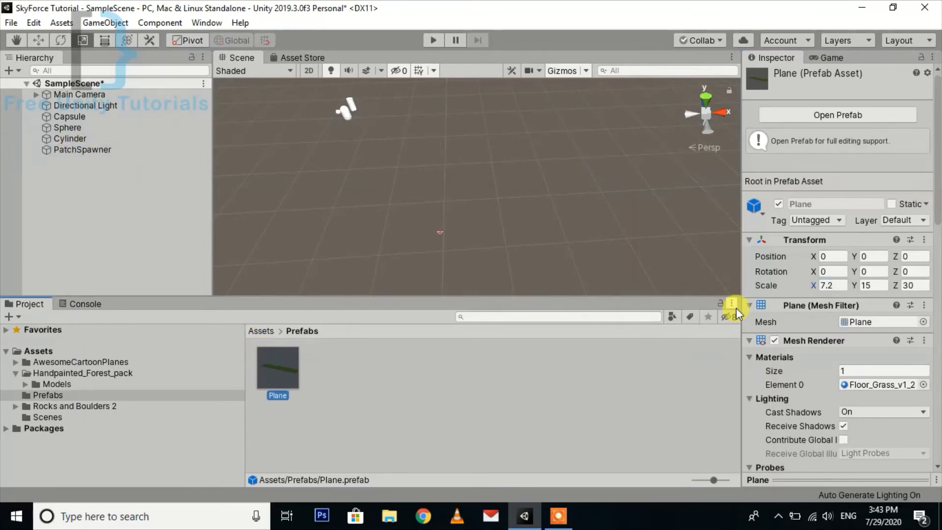
scroll(822, 358, "down", 5)
scroll(851, 363, "down", 5)
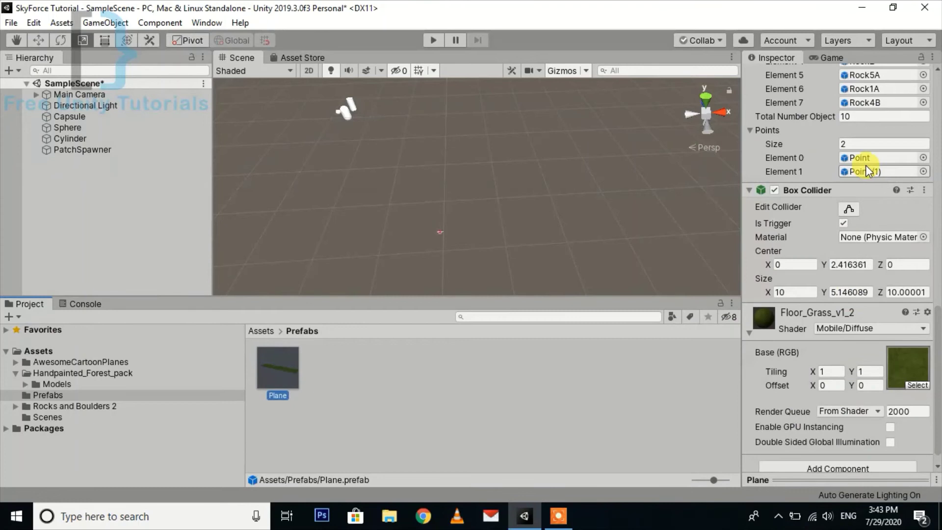
scroll(858, 171, "up", 5)
left_click(859, 241)
double_click(859, 240)
type("50")
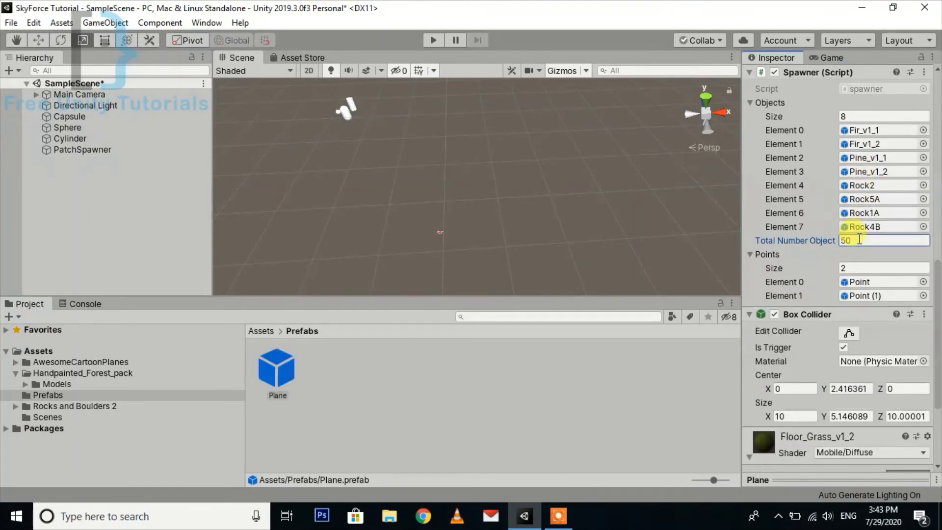
left_click(16, 363)
left_click(13, 361)
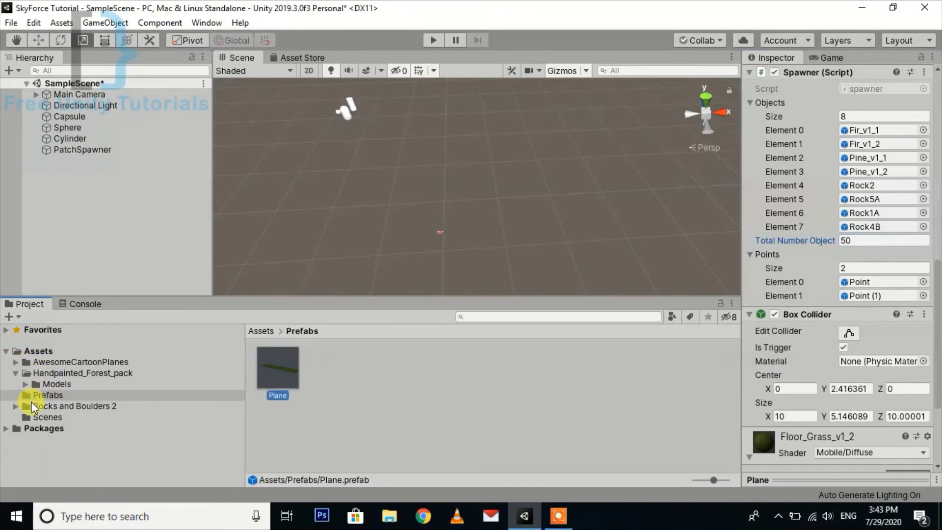
Scale Fir_v1_1, Fir_v1_2, Pine_v1_1 and Pine_v1_2 to 2, then start Play mode
left_click(867, 130)
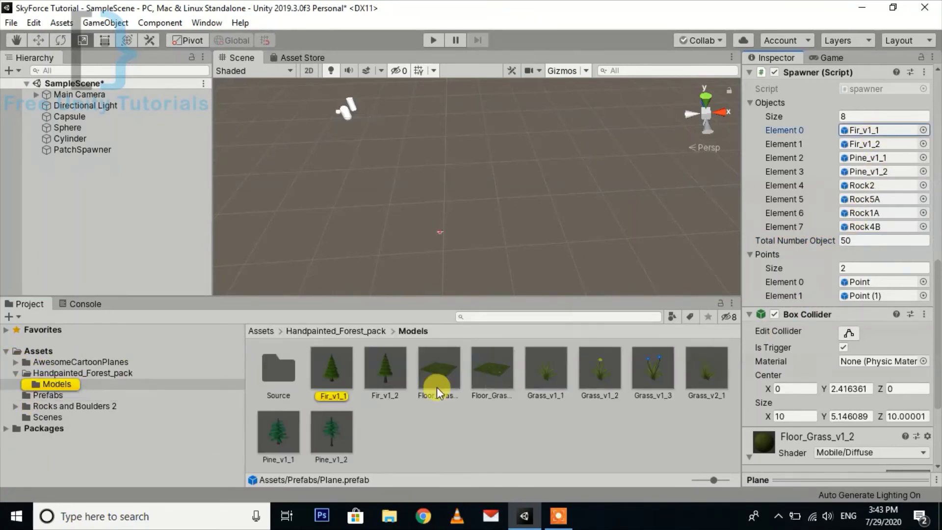
left_click(404, 375)
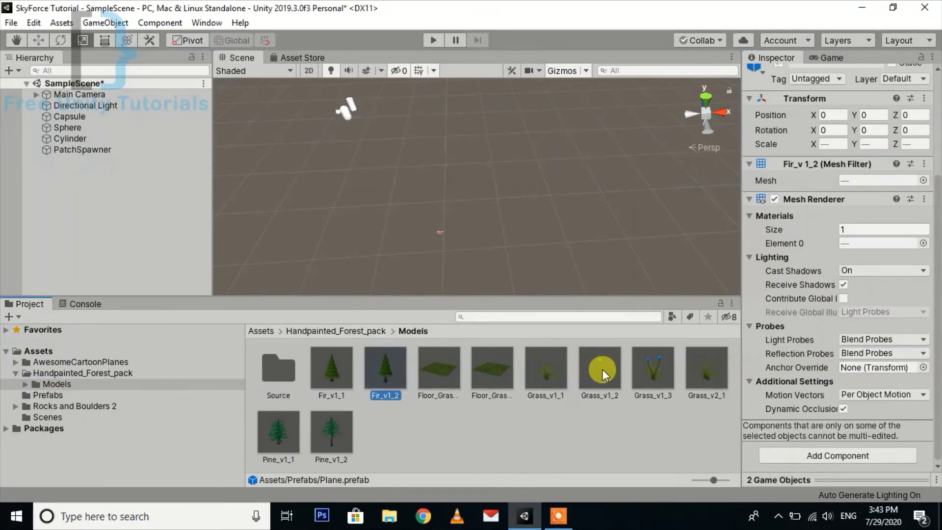
left_click(327, 435, "ctrl")
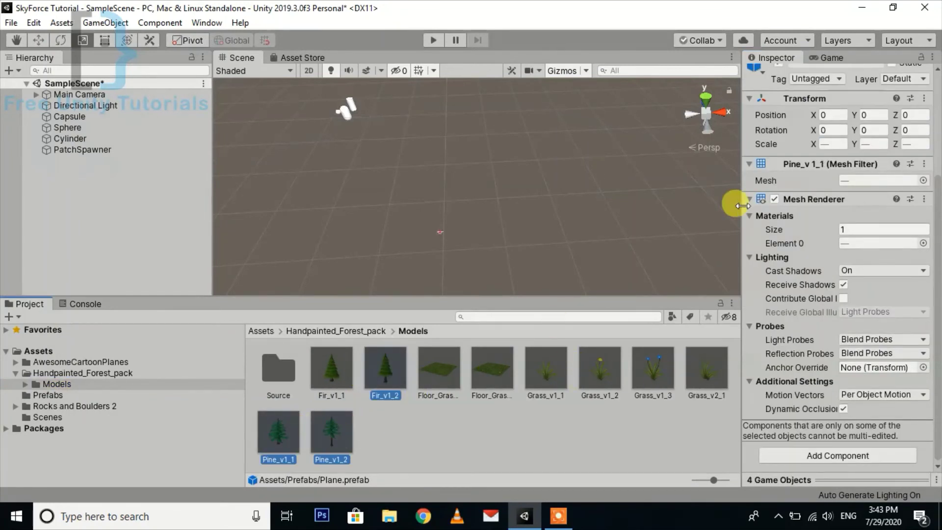
left_click(836, 143)
type("2")
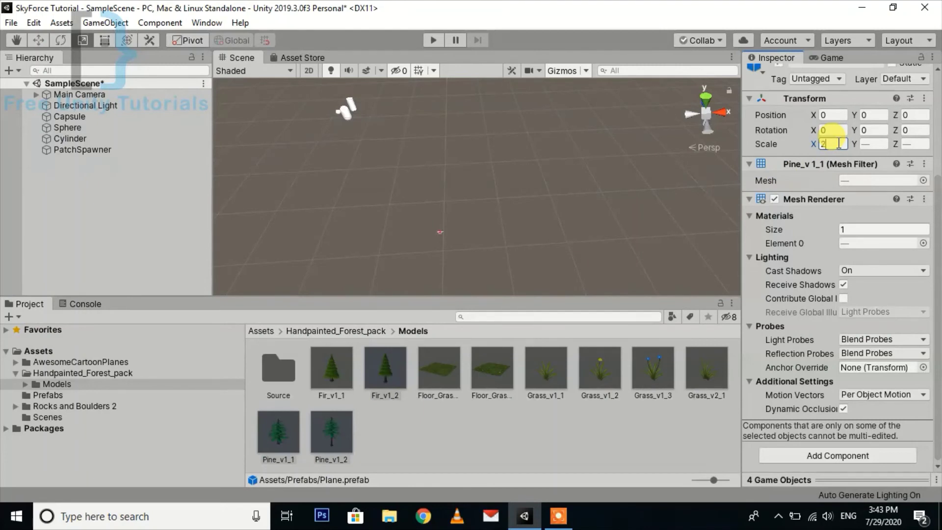
key("Tab")
type("2")
key("Tab")
type("2")
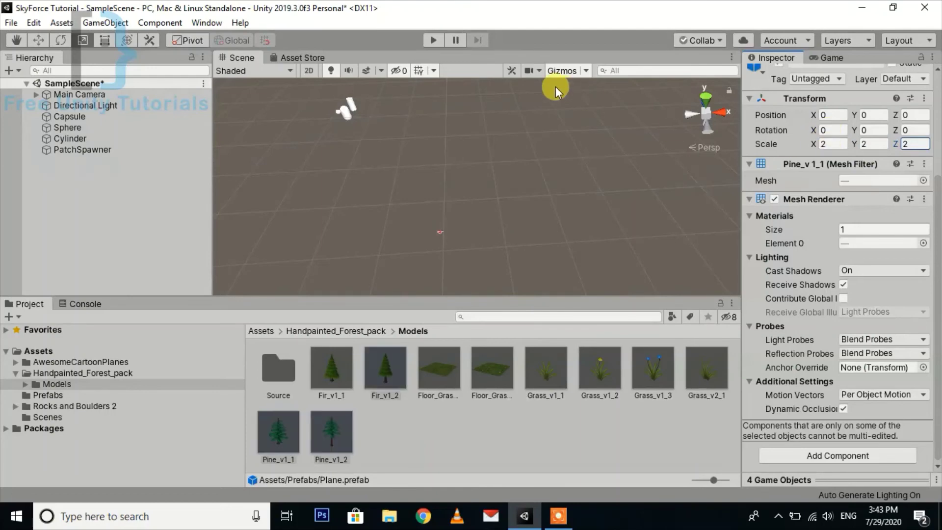
left_click(437, 43)
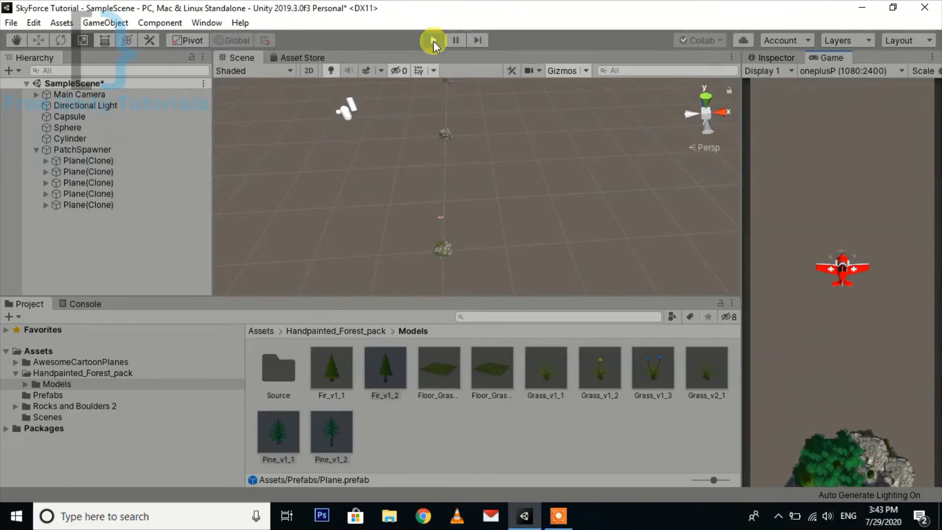
Stop the game and restore the Plane prefab's scale to 7.2 × 15 × 30
left_click(434, 40)
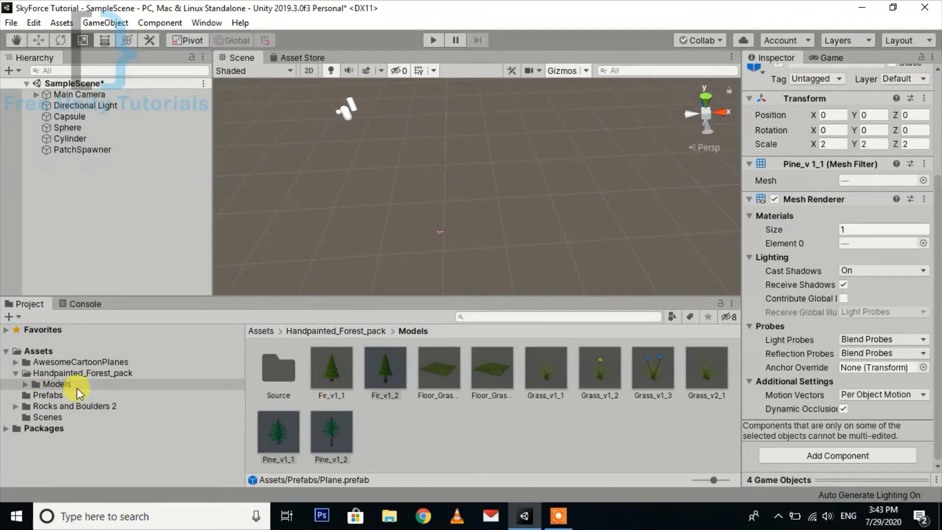
left_click(54, 399)
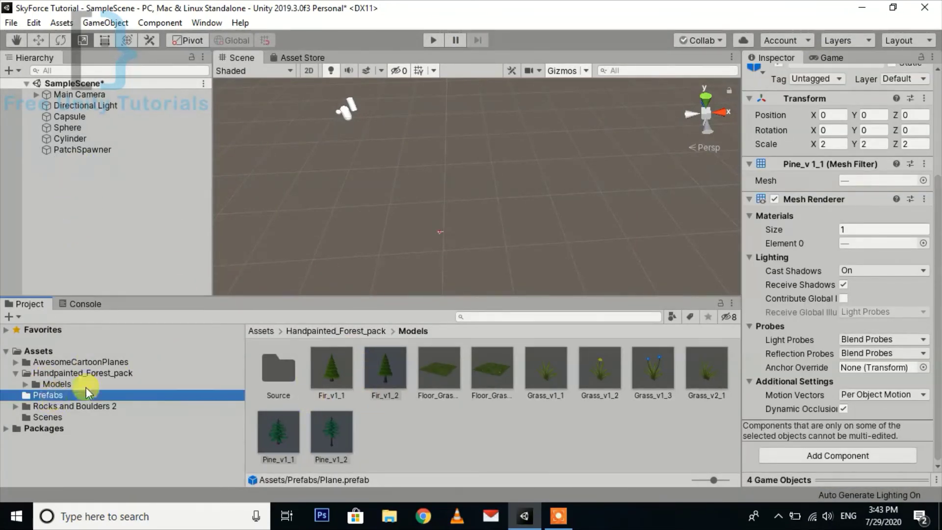
left_click(280, 375)
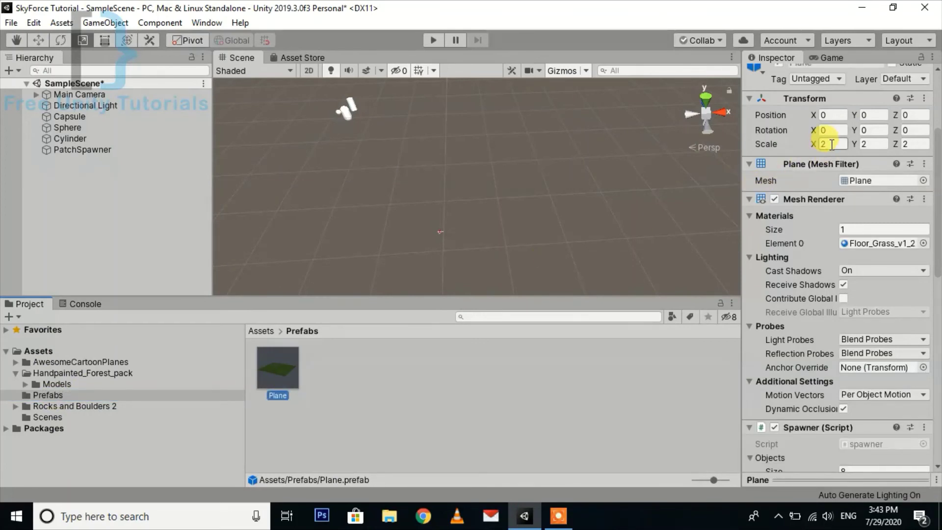
key("ctrl+z")
key("ctrl+z")
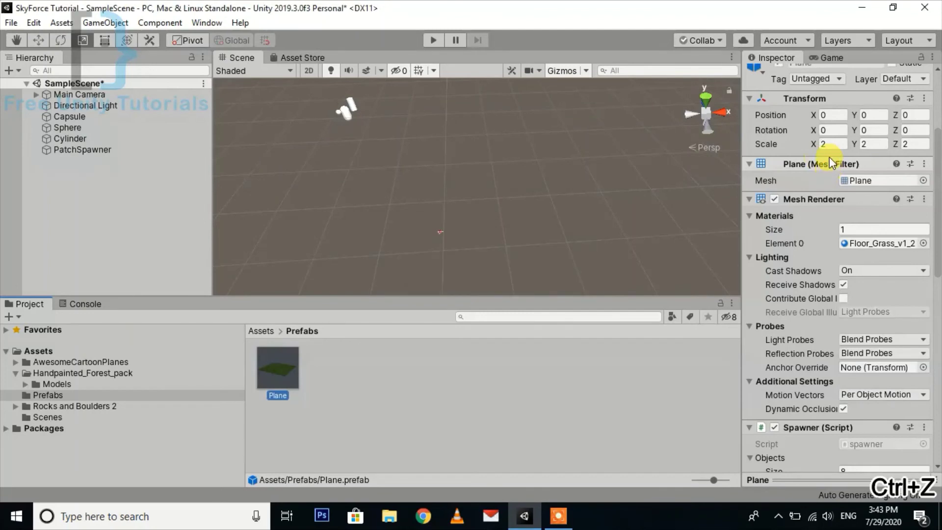
key("ctrl+z")
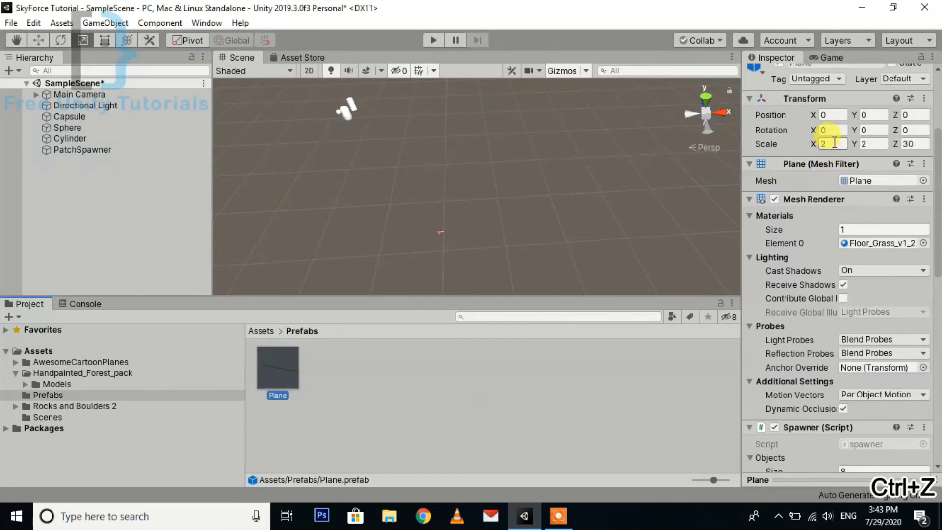
key("ctrl+z")
left_click_drag(833, 143, 601, 182)
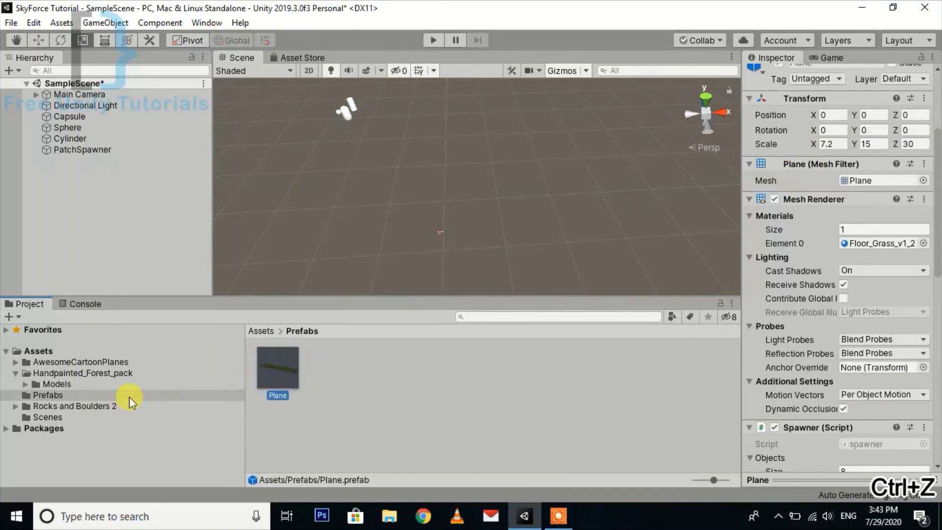
Set the four fir and pine models' X and Y scale to 2
left_click(53, 384)
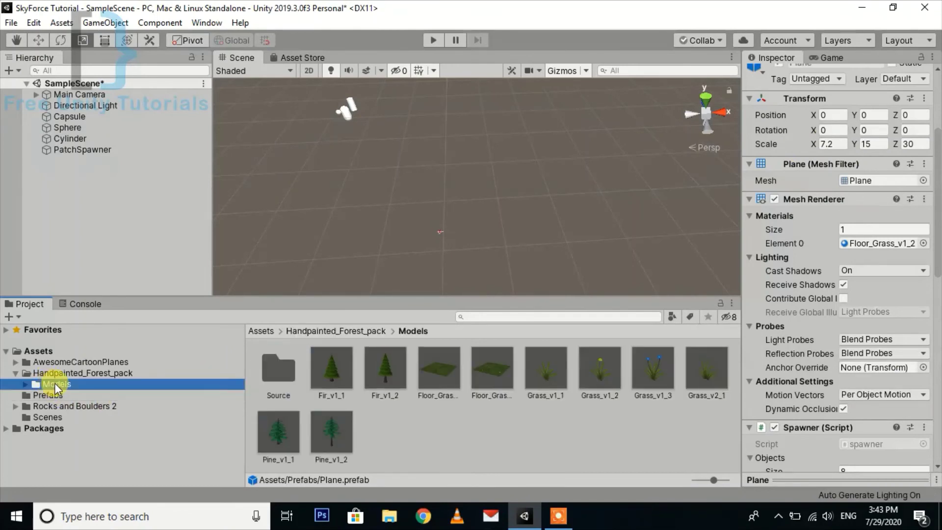
left_click(337, 372)
left_click(381, 372, "ctrl")
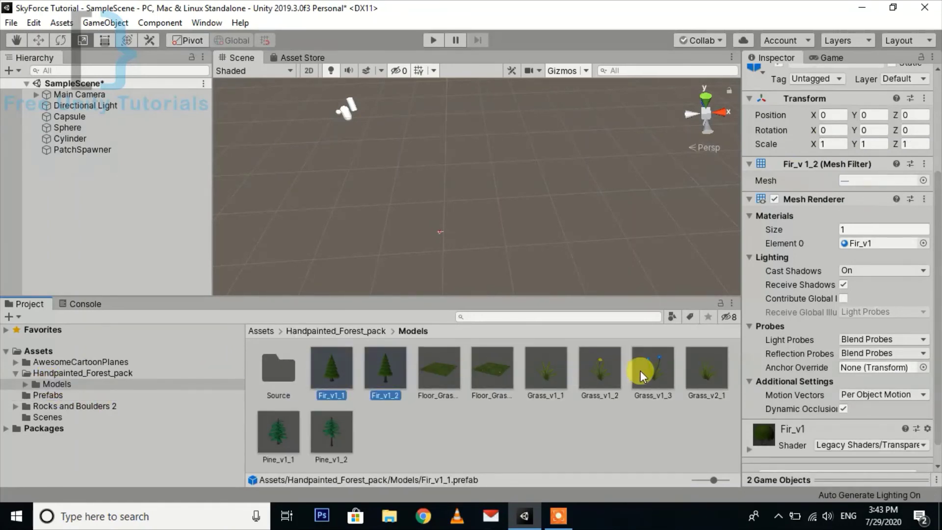
left_click(284, 425, "ctrl")
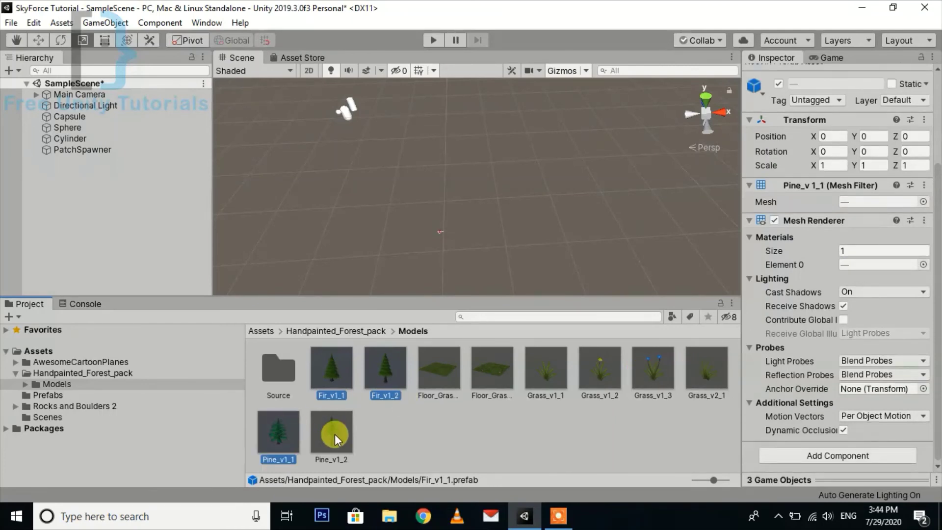
left_click(335, 438, "ctrl")
left_click(829, 165)
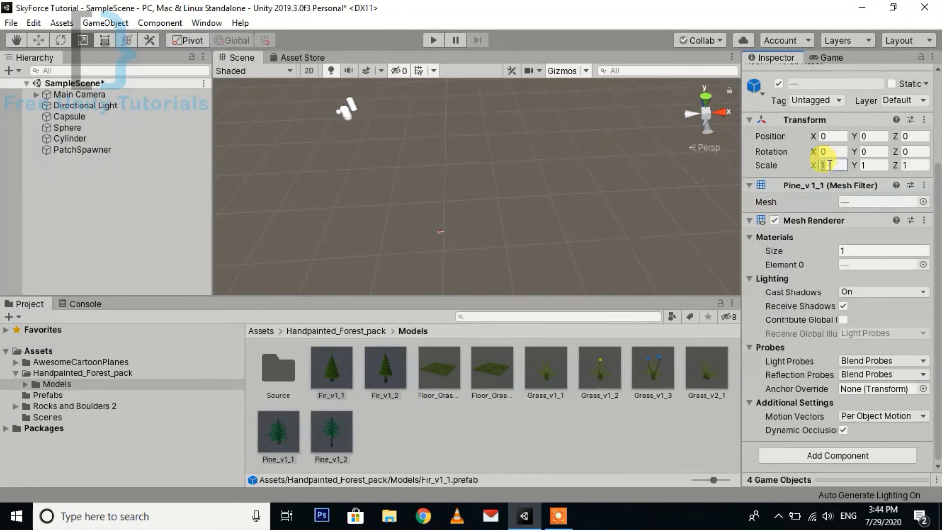
type("2")
key("Tab")
type("2")
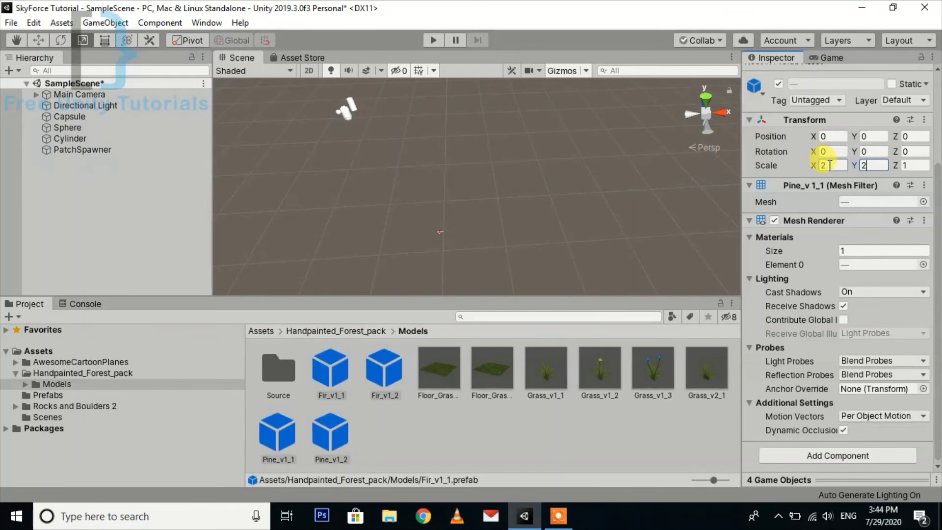
key("Tab")
Finish the trees' Z scale of 2, then run and pause the game
type("2")
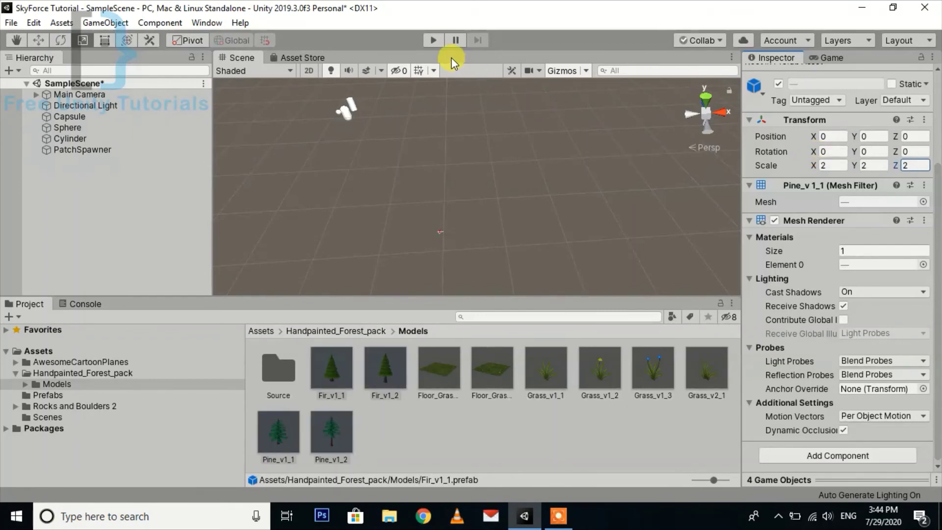
left_click(435, 41)
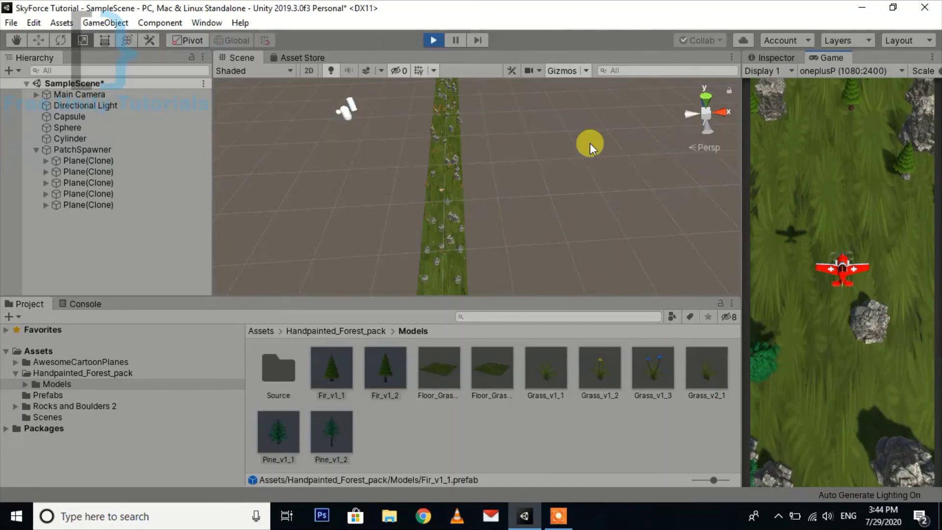
left_click(455, 39)
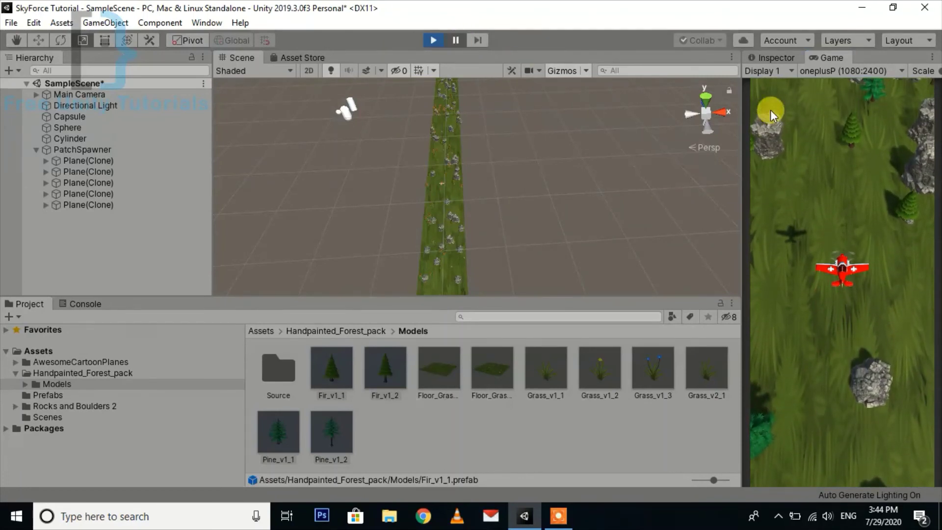
Inspect the first spawned Plane(Clone) and compare it with the Game view
left_click(768, 63)
left_click(819, 59)
left_click(70, 161)
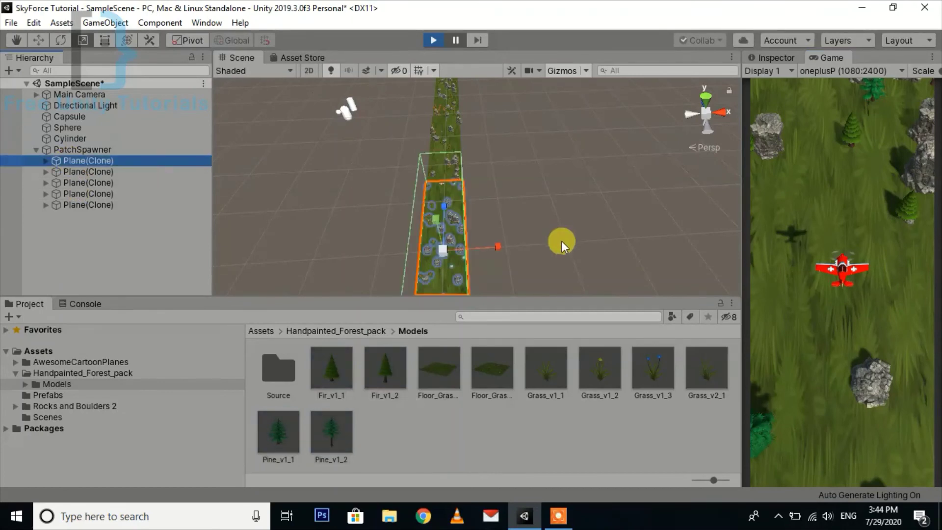
left_click(777, 58)
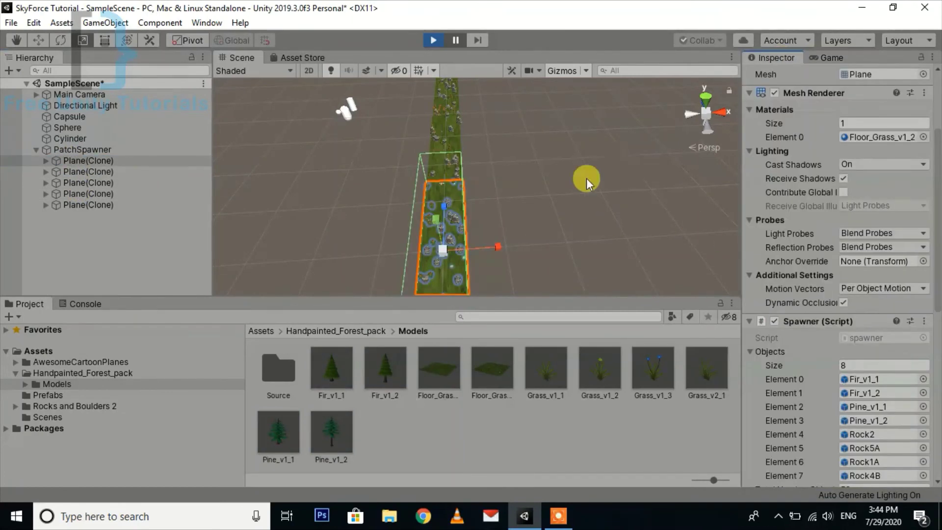
left_click(820, 59)
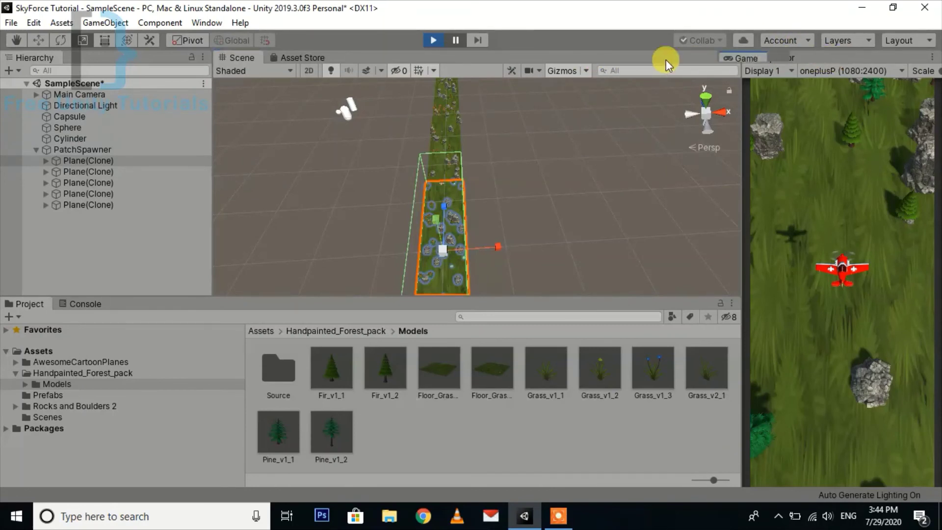
Set Floor_Grass_v1_2 tiling to 5 × 10 with the Game view alongside, then restore the layout
left_click_drag(819, 59, 564, 60)
scroll(848, 296, "down", 10)
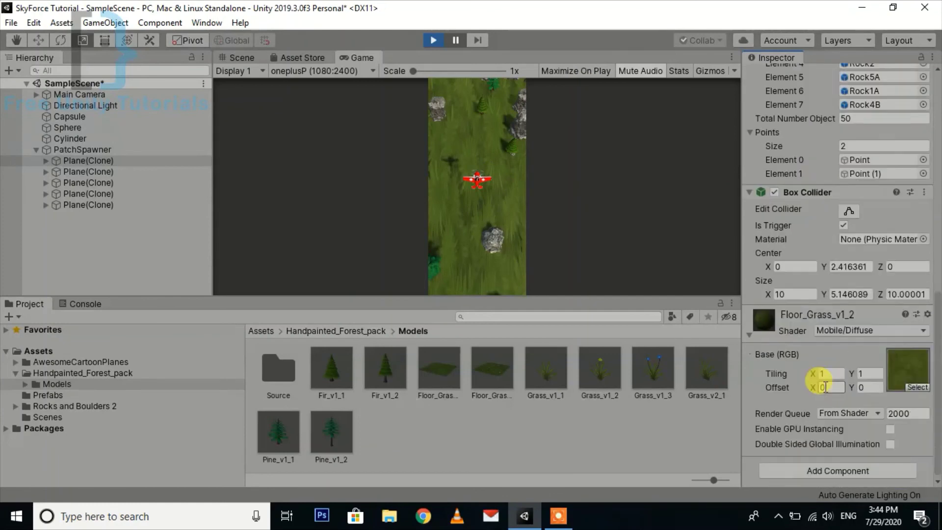
left_click(825, 374)
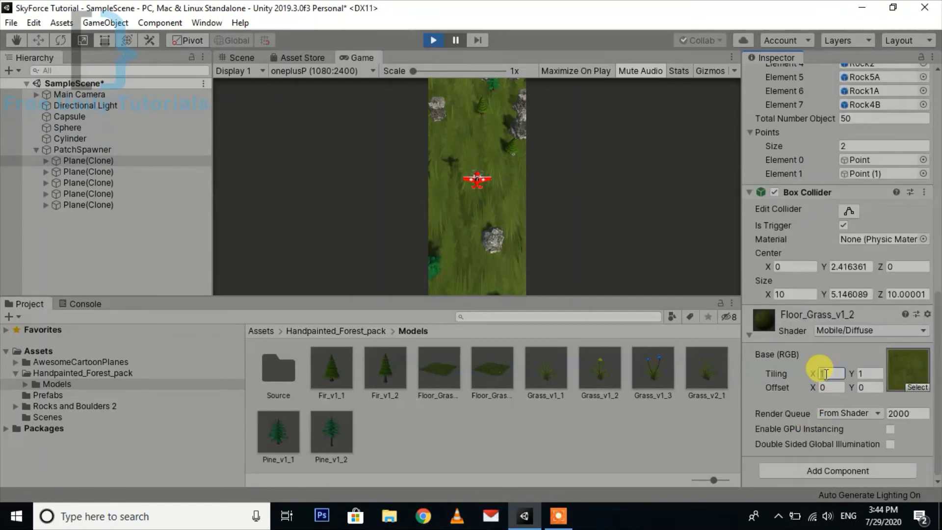
type("5")
key("Tab")
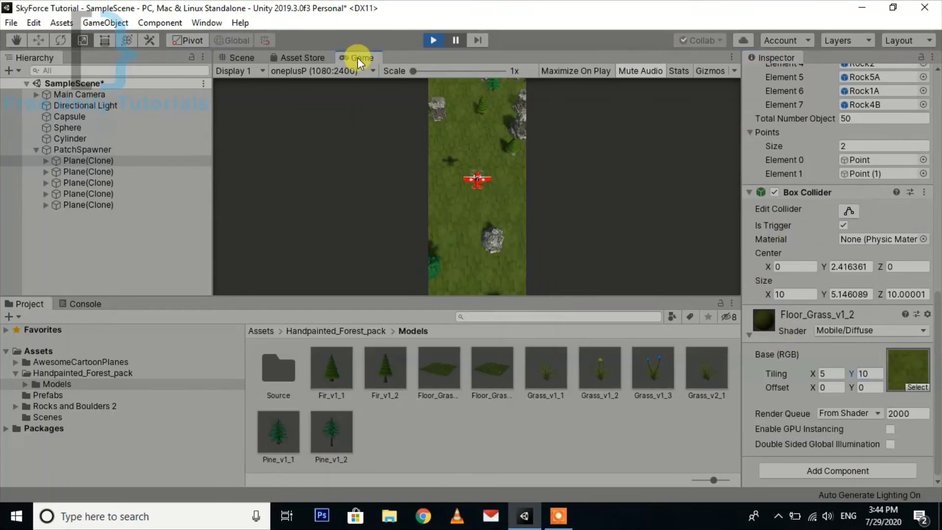
left_click_drag(363, 57, 805, 65)
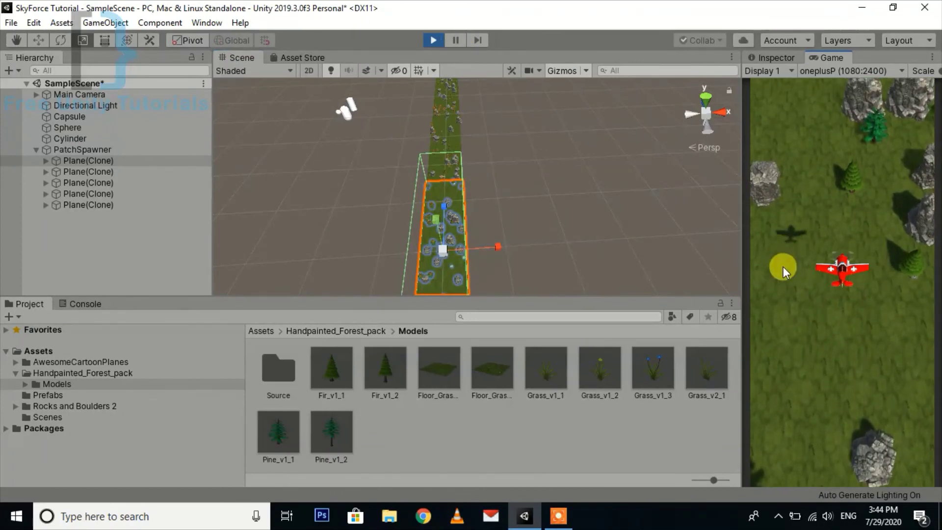
Maximize the Game view, watch the flight over the finer grass, then stop
left_click(932, 57)
left_click(834, 107)
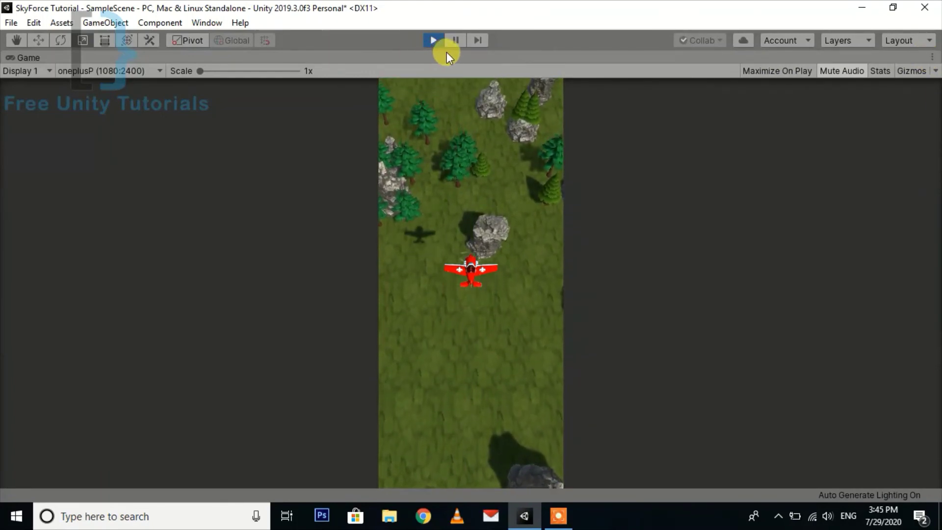
left_click(433, 40)
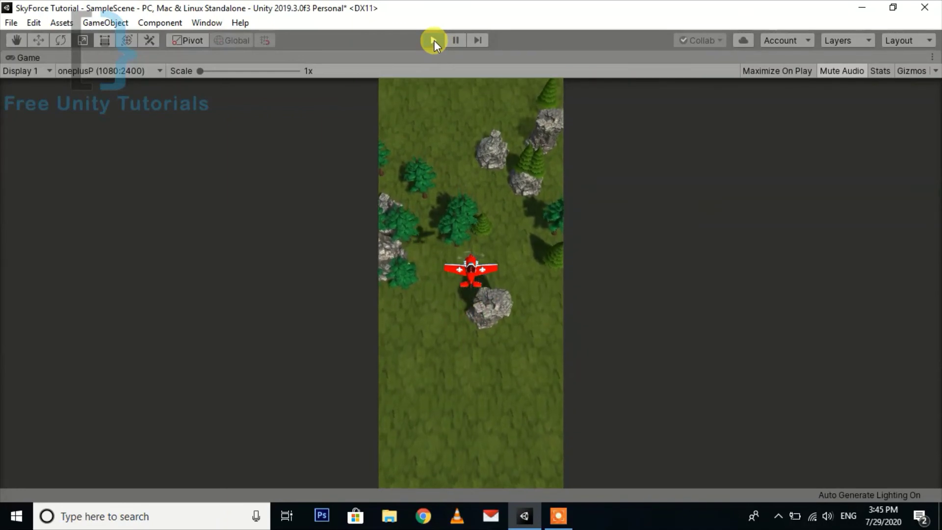